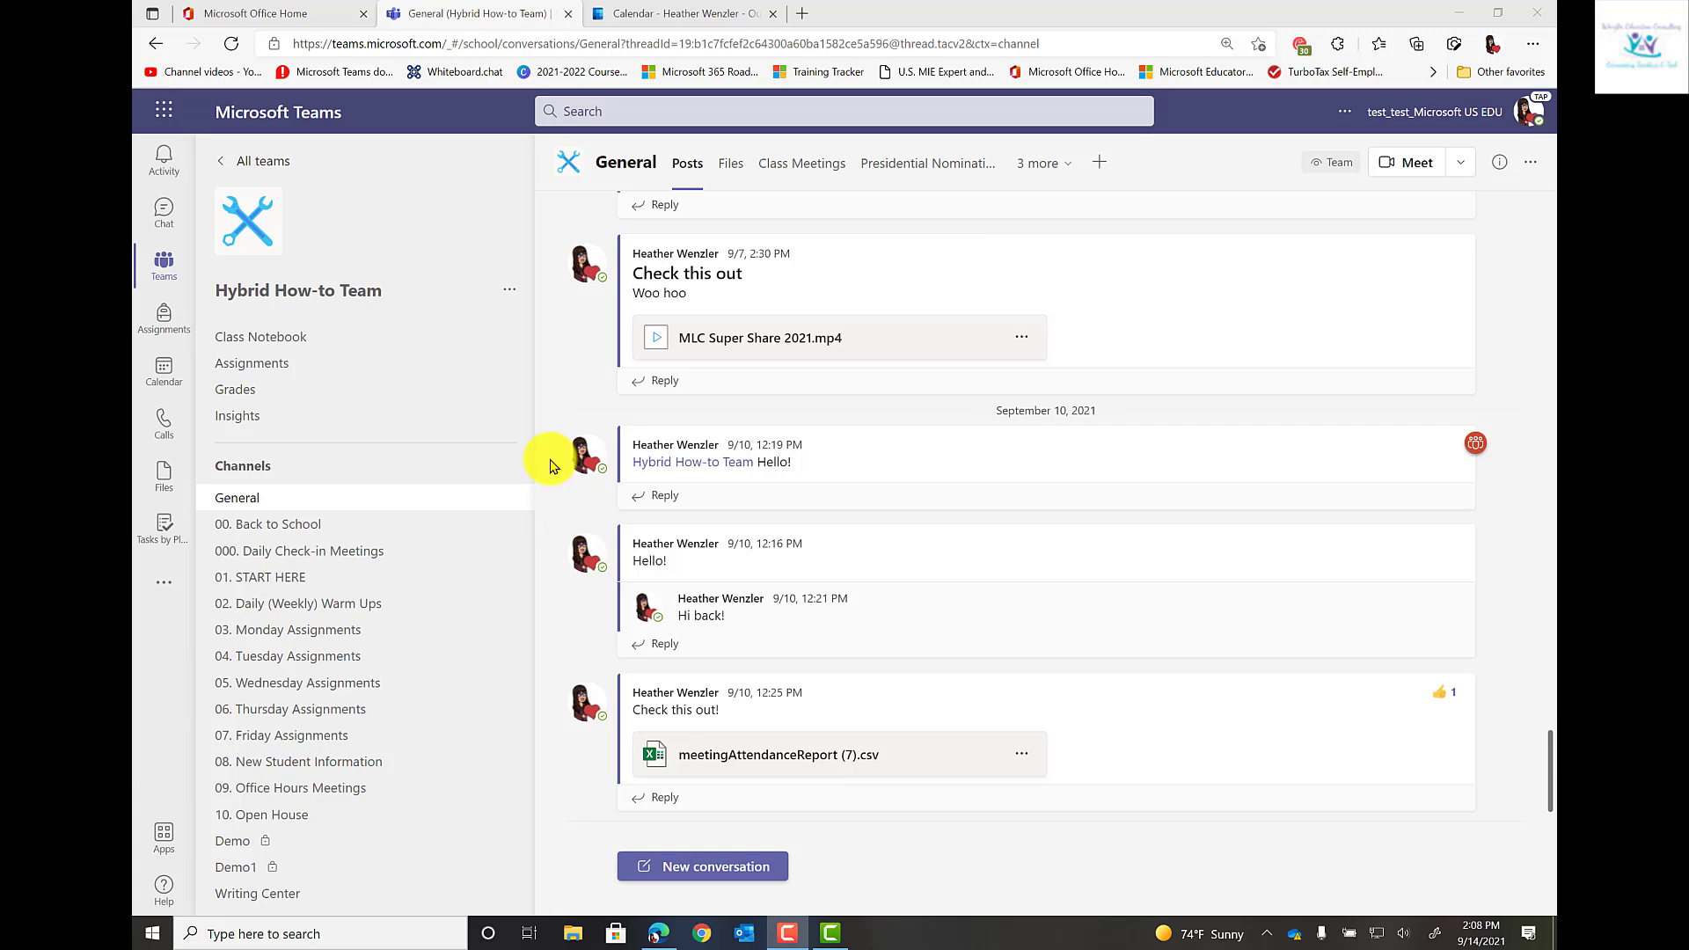
Step: Start a new calendar meeting on Tuesday, September 14 at 2:00 PM and title it "Creating a link to post"
click(166, 368)
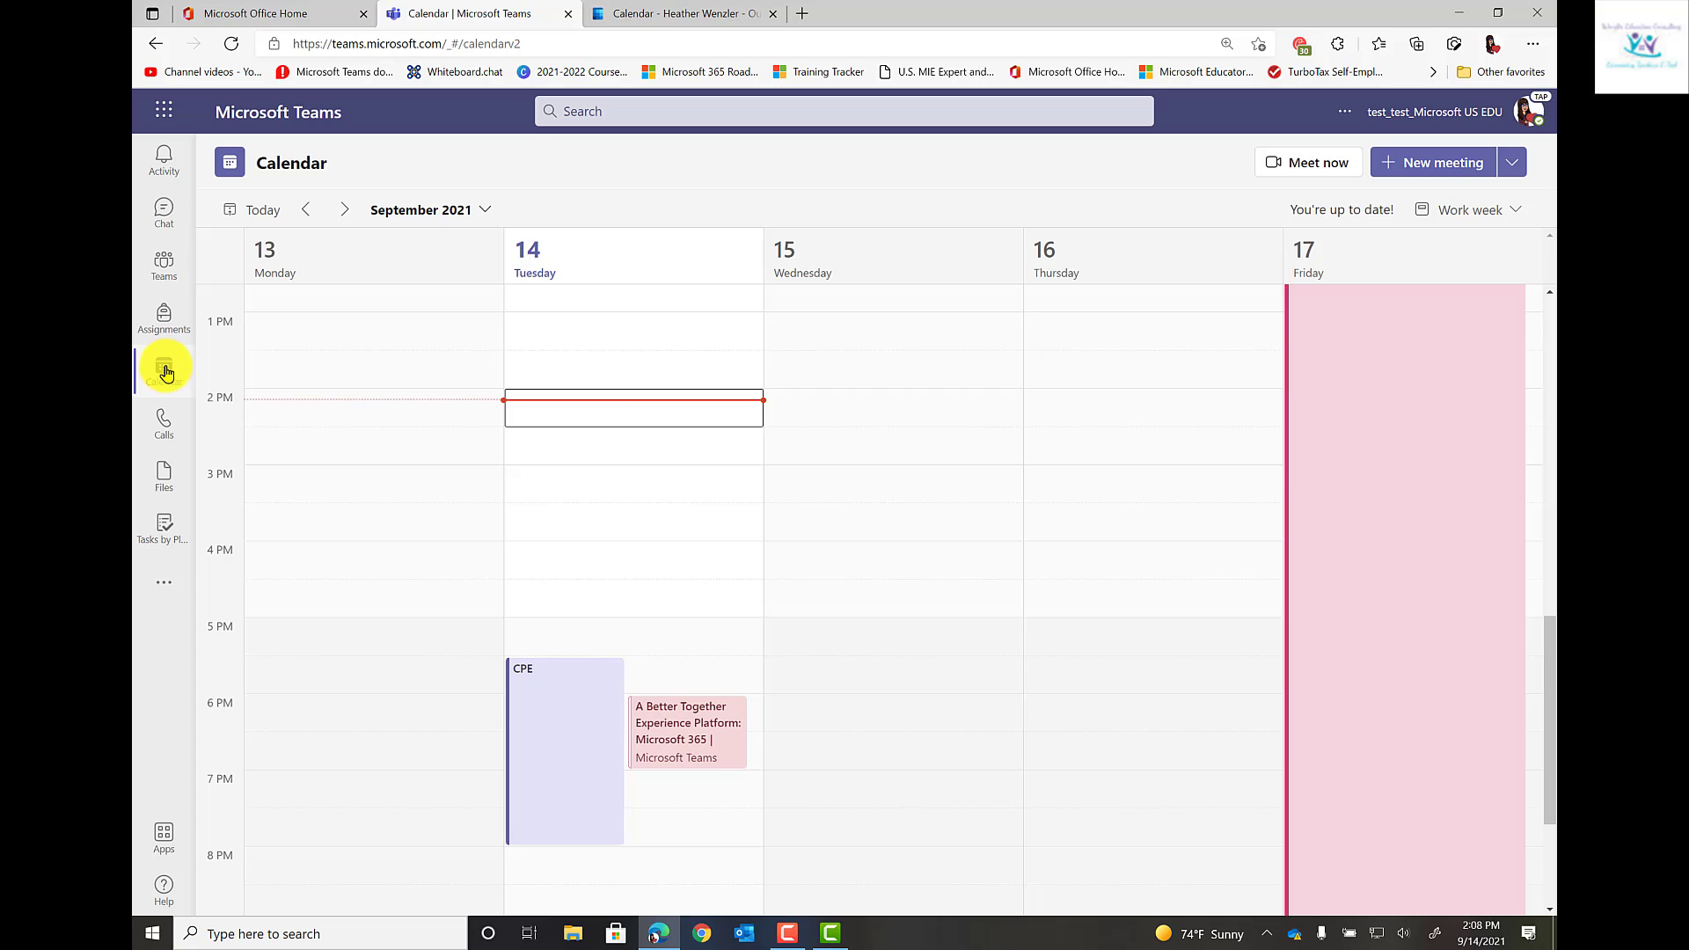
click(683, 411)
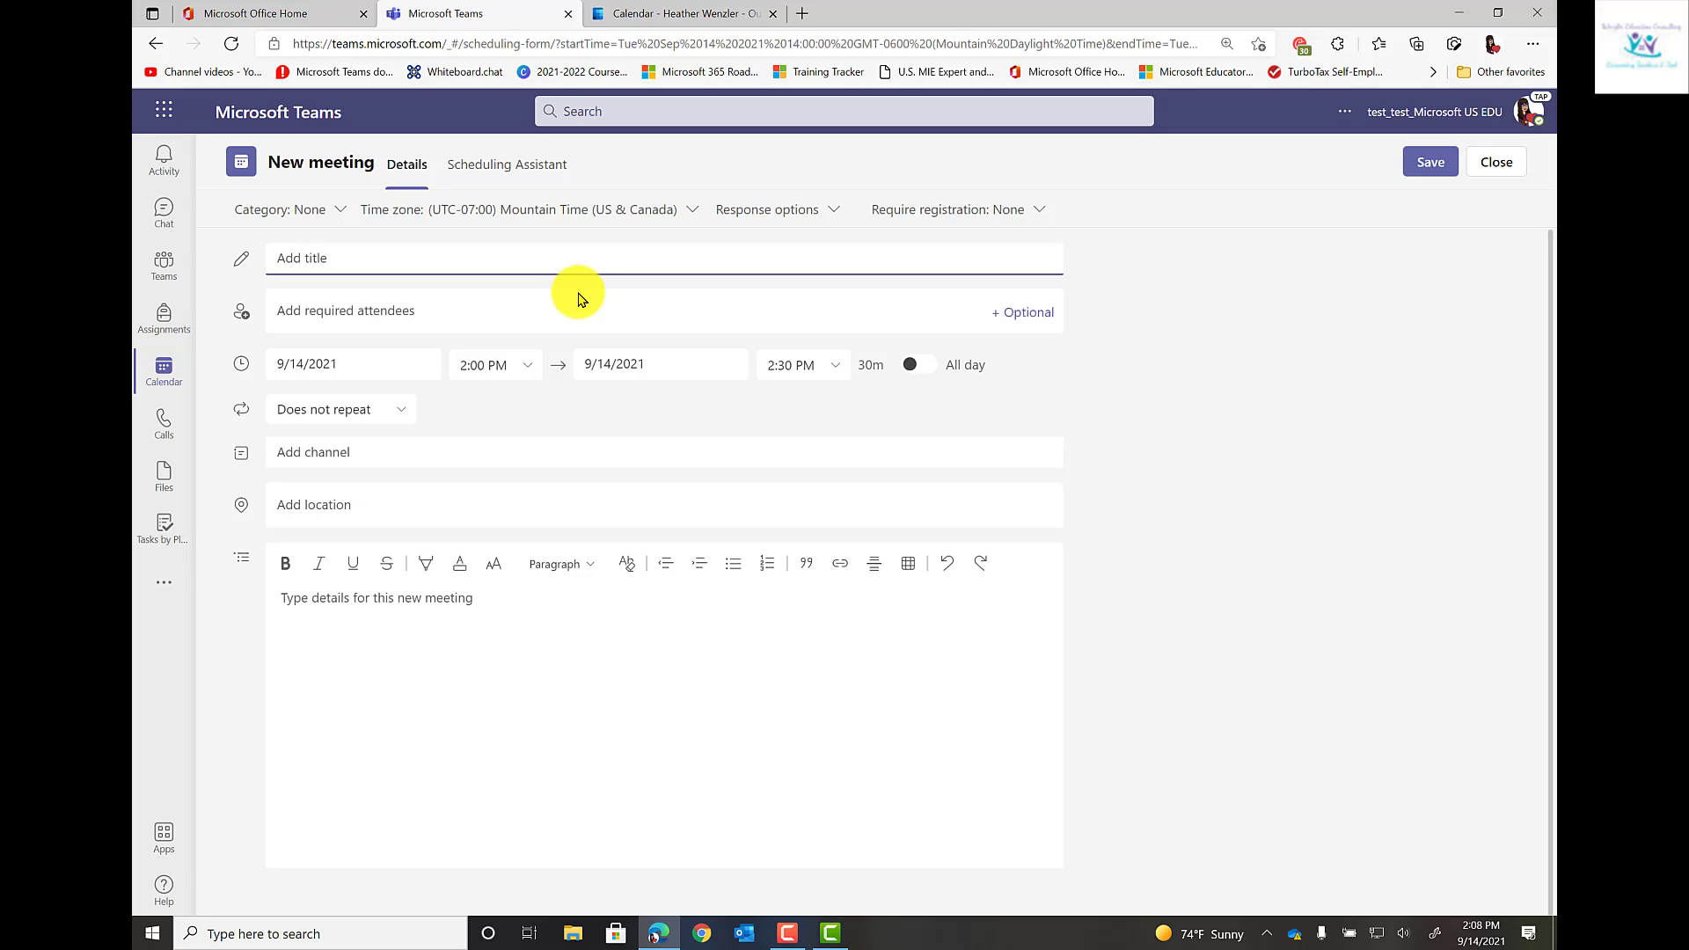
text(Creating a link)
text(to post)
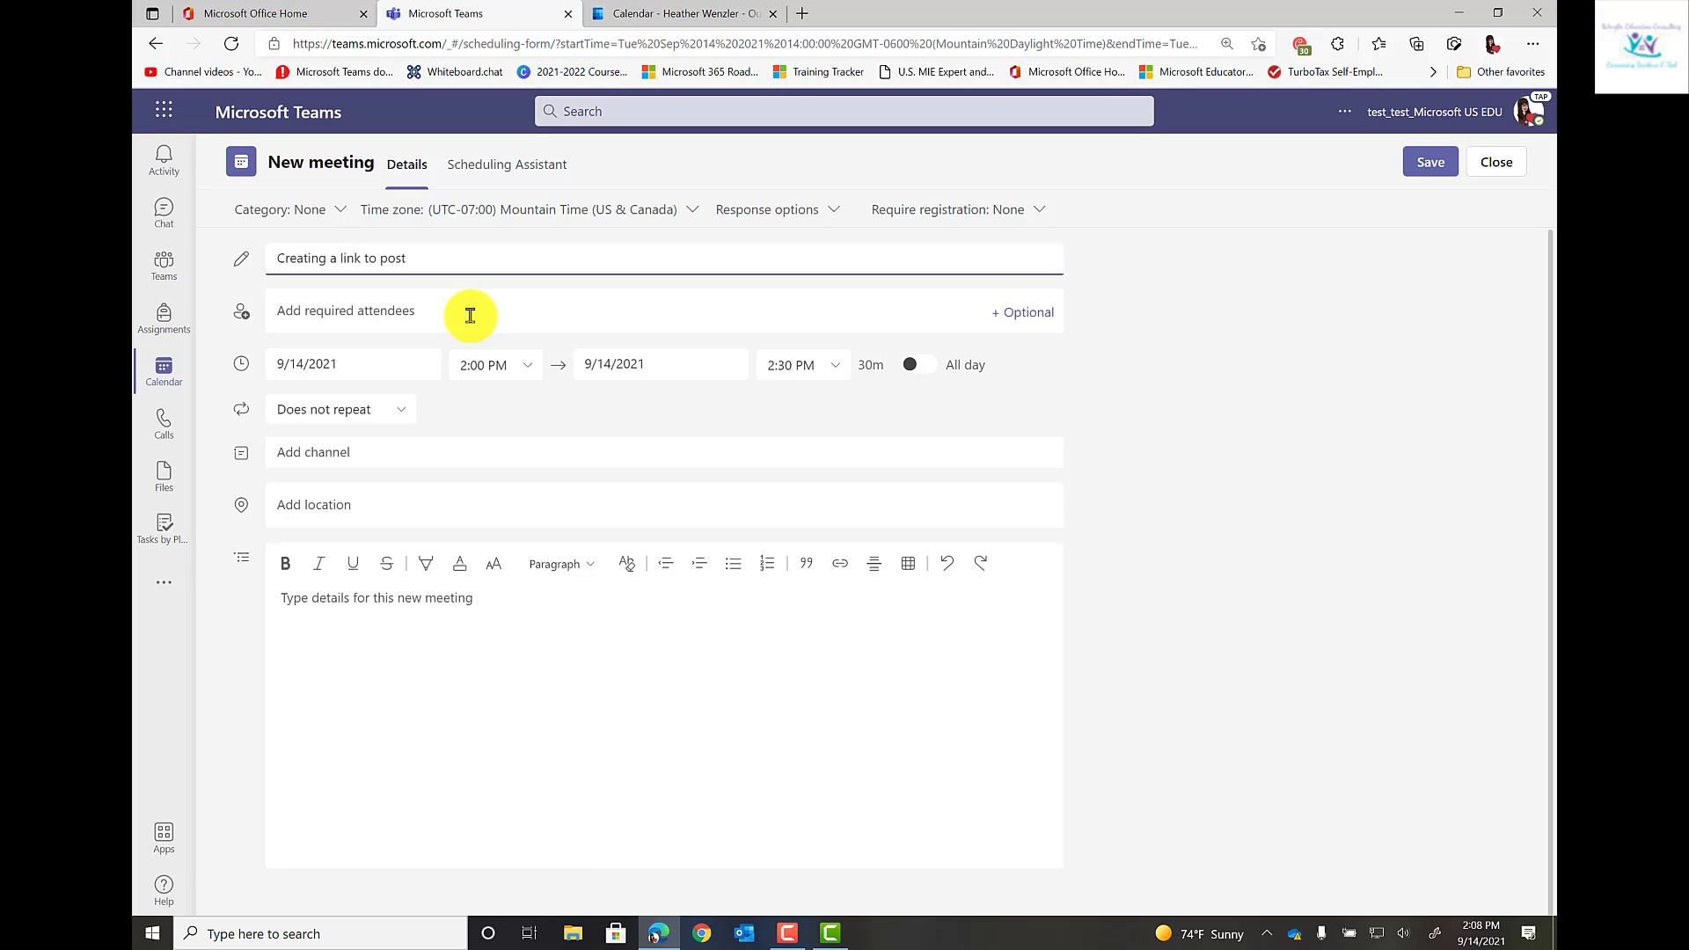
Step: Set the meeting's date to 9/22/2021 and make it repeat weekly
click(422, 356)
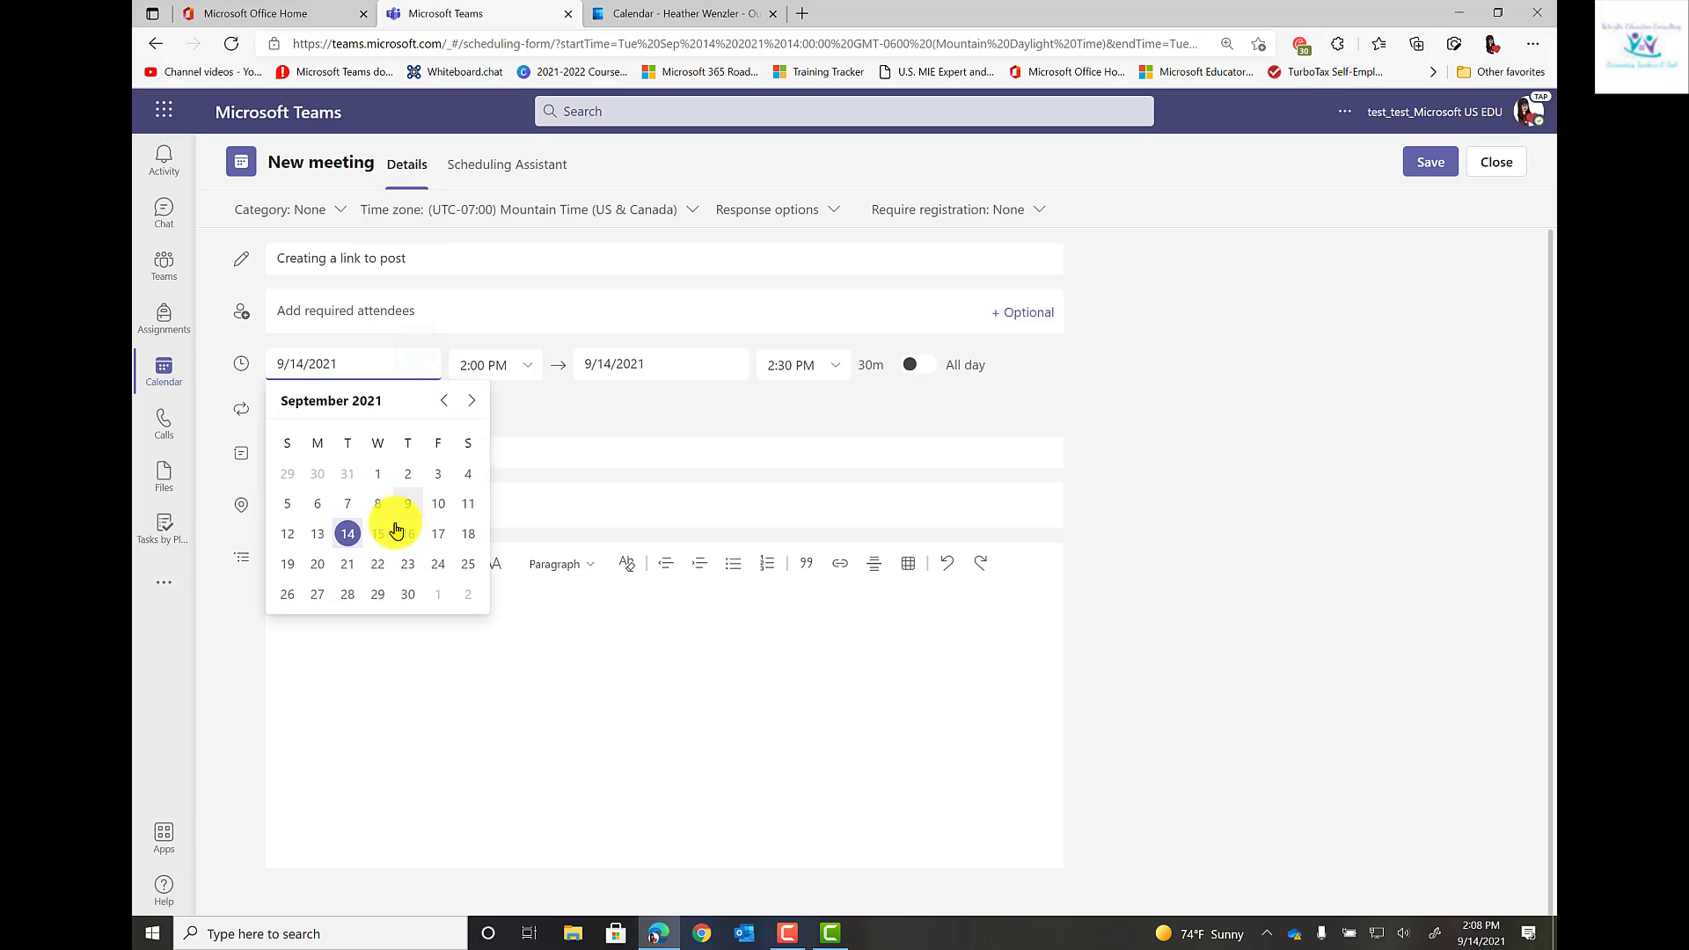
click(387, 510)
click(417, 361)
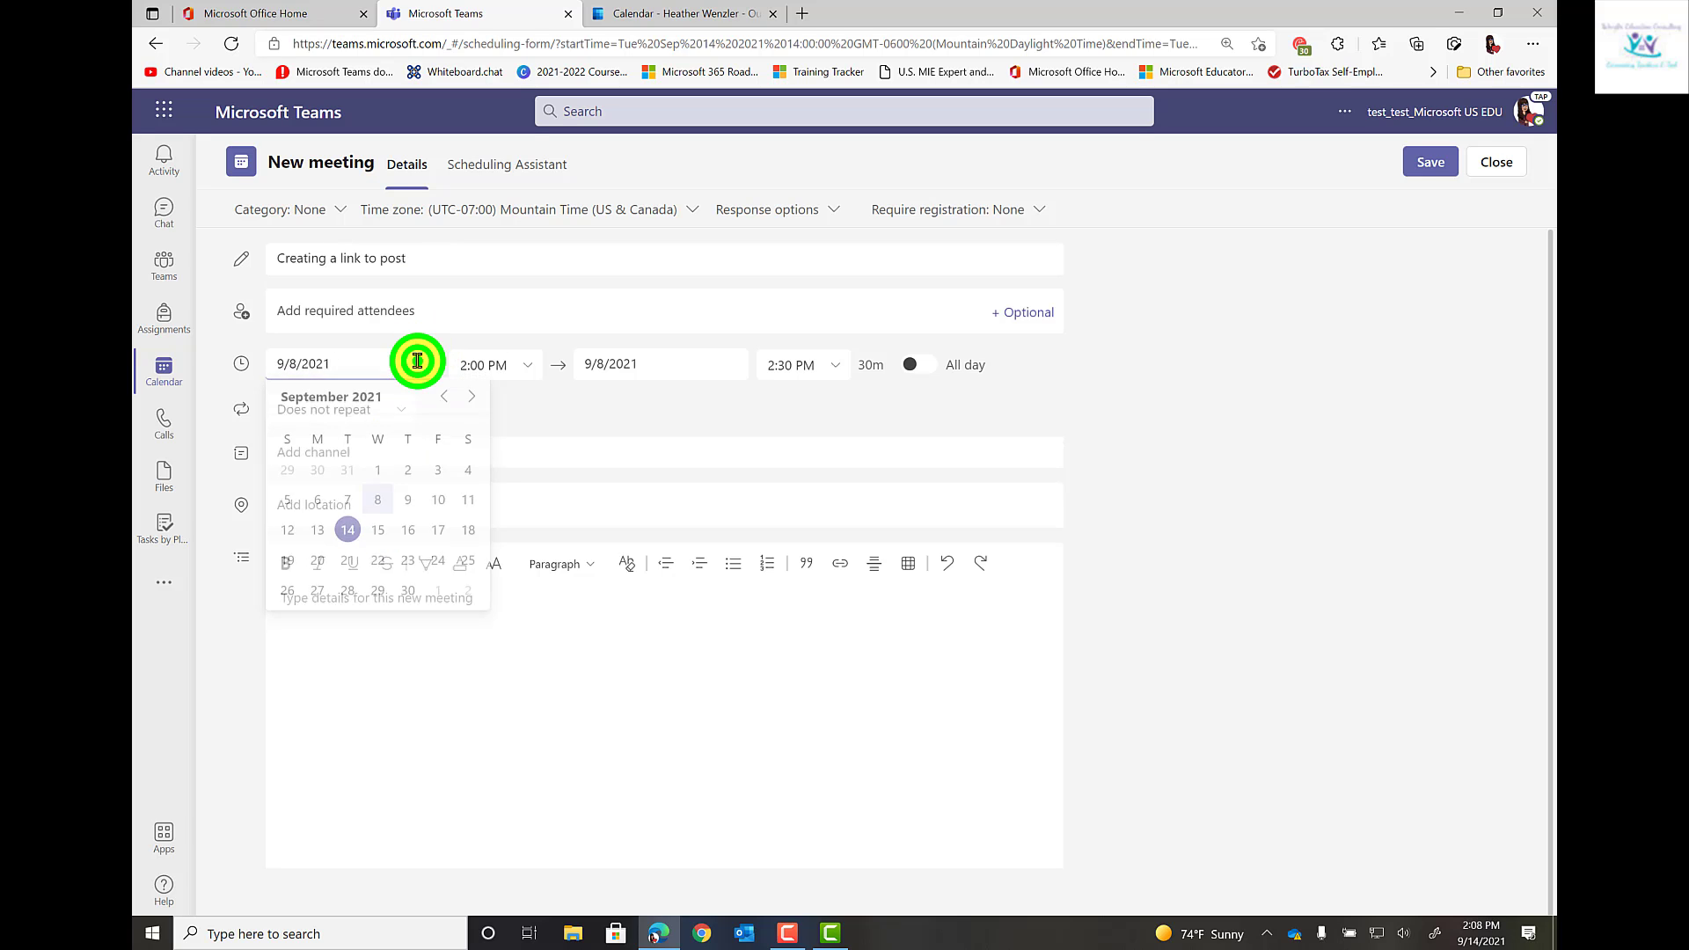
click(374, 560)
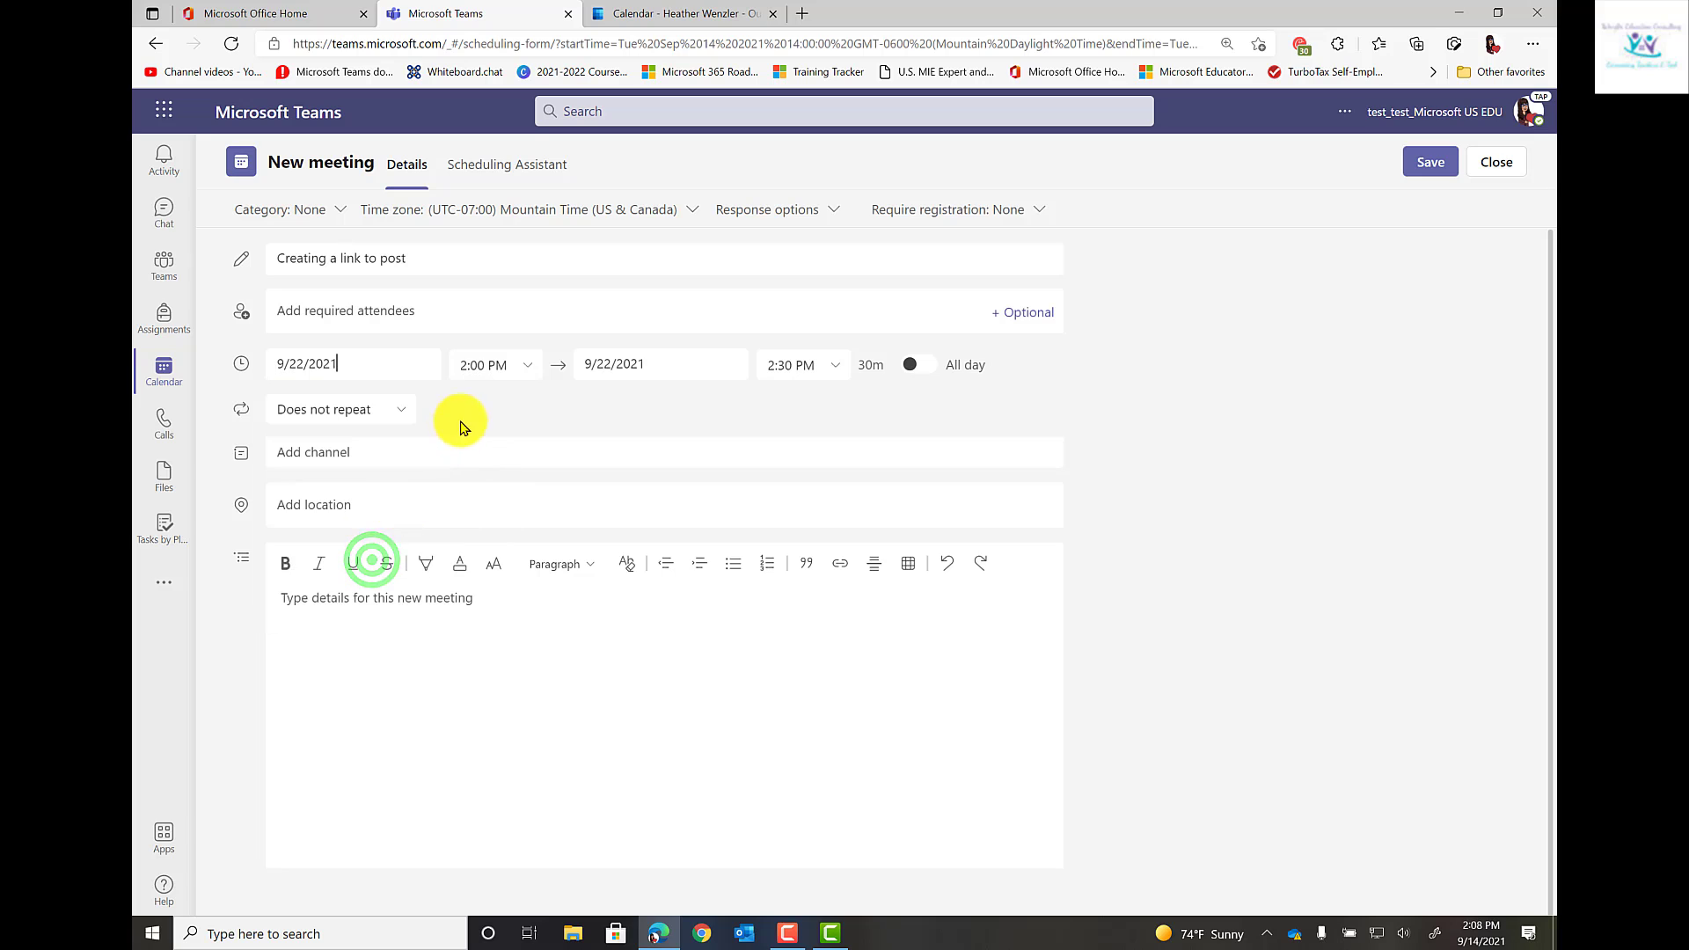
click(392, 410)
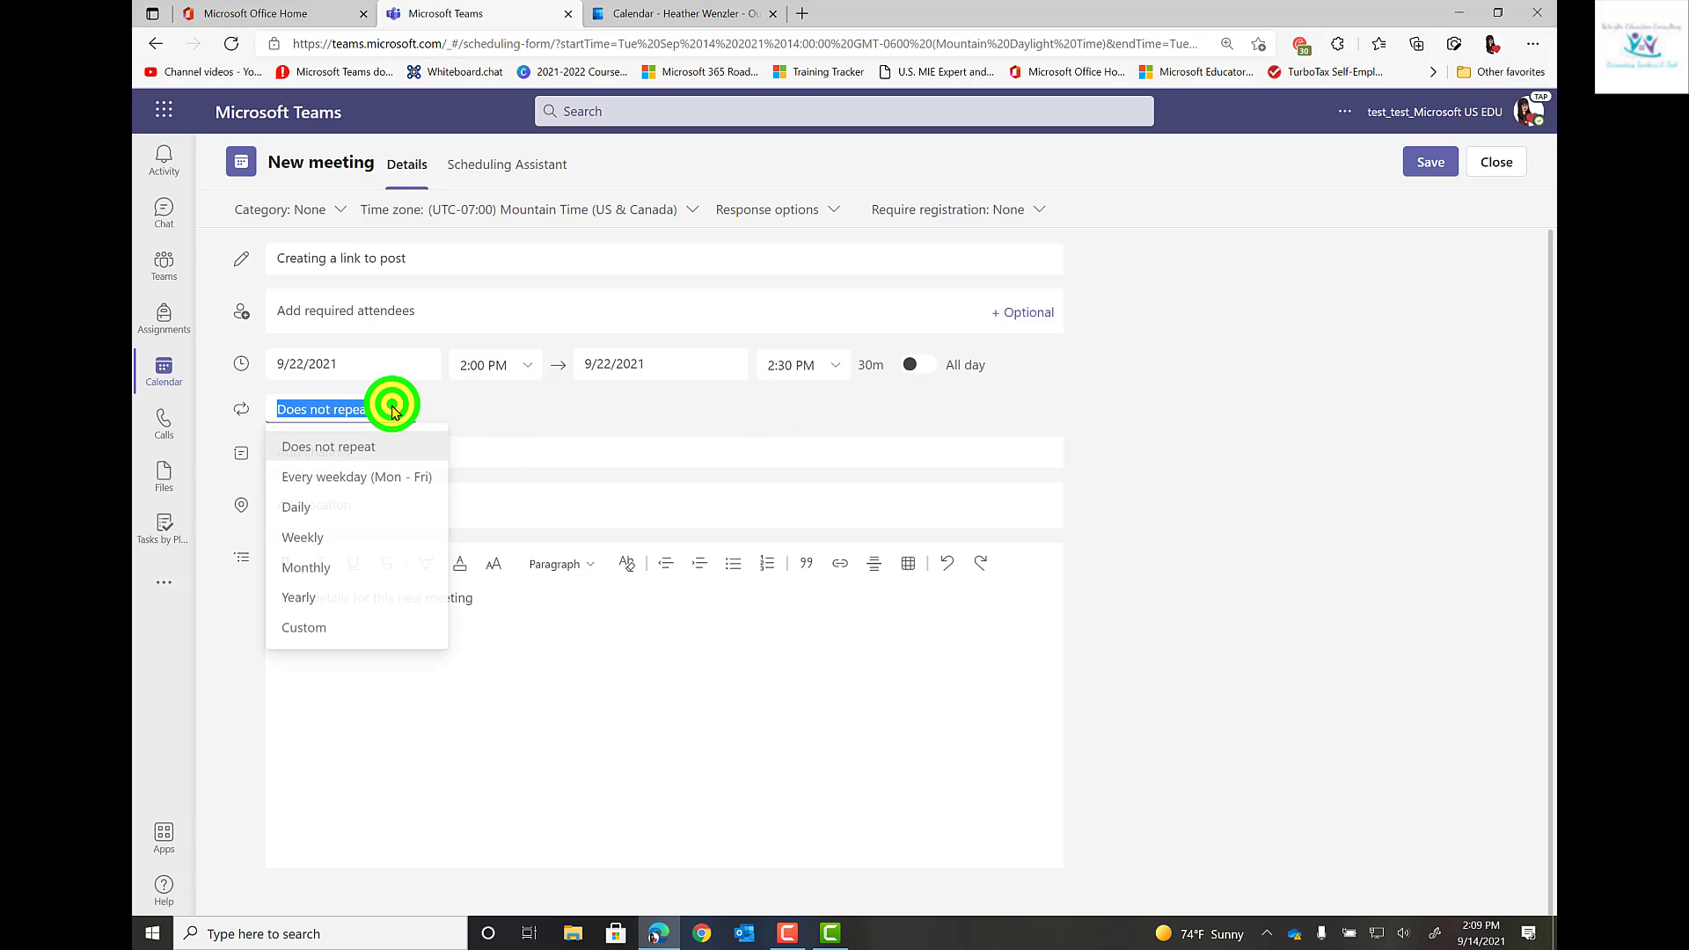
click(299, 538)
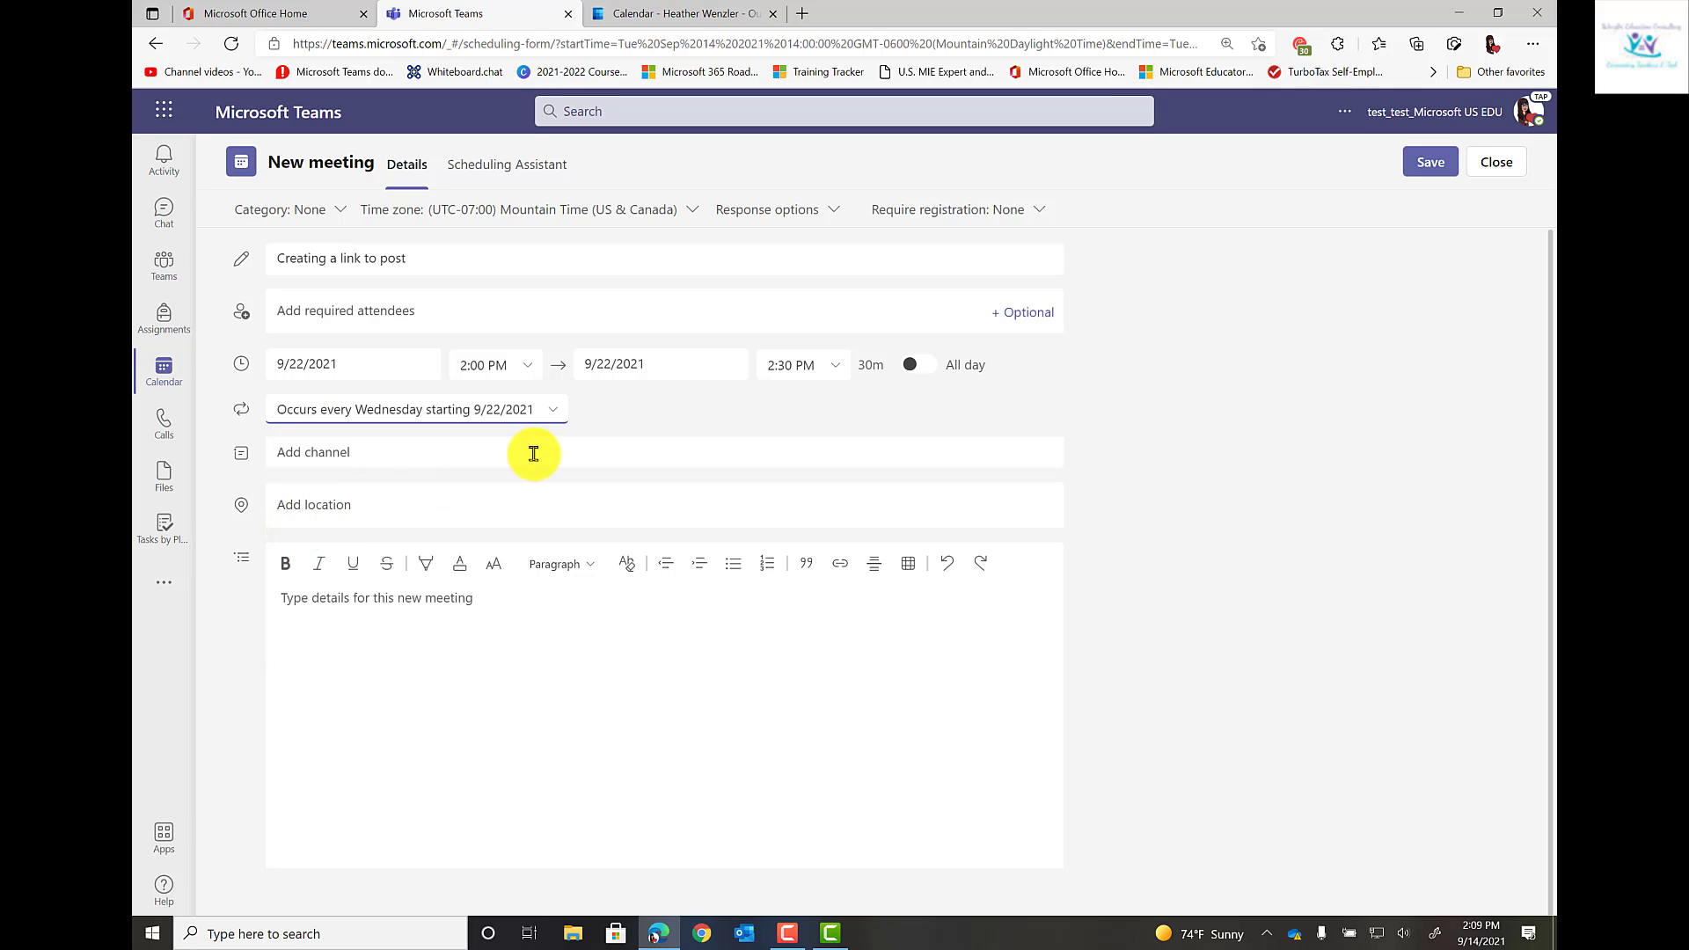
Step: Assign the meeting to the 000. Daily Check-in Meetings channel of Hybrid How-to Team
click(533, 450)
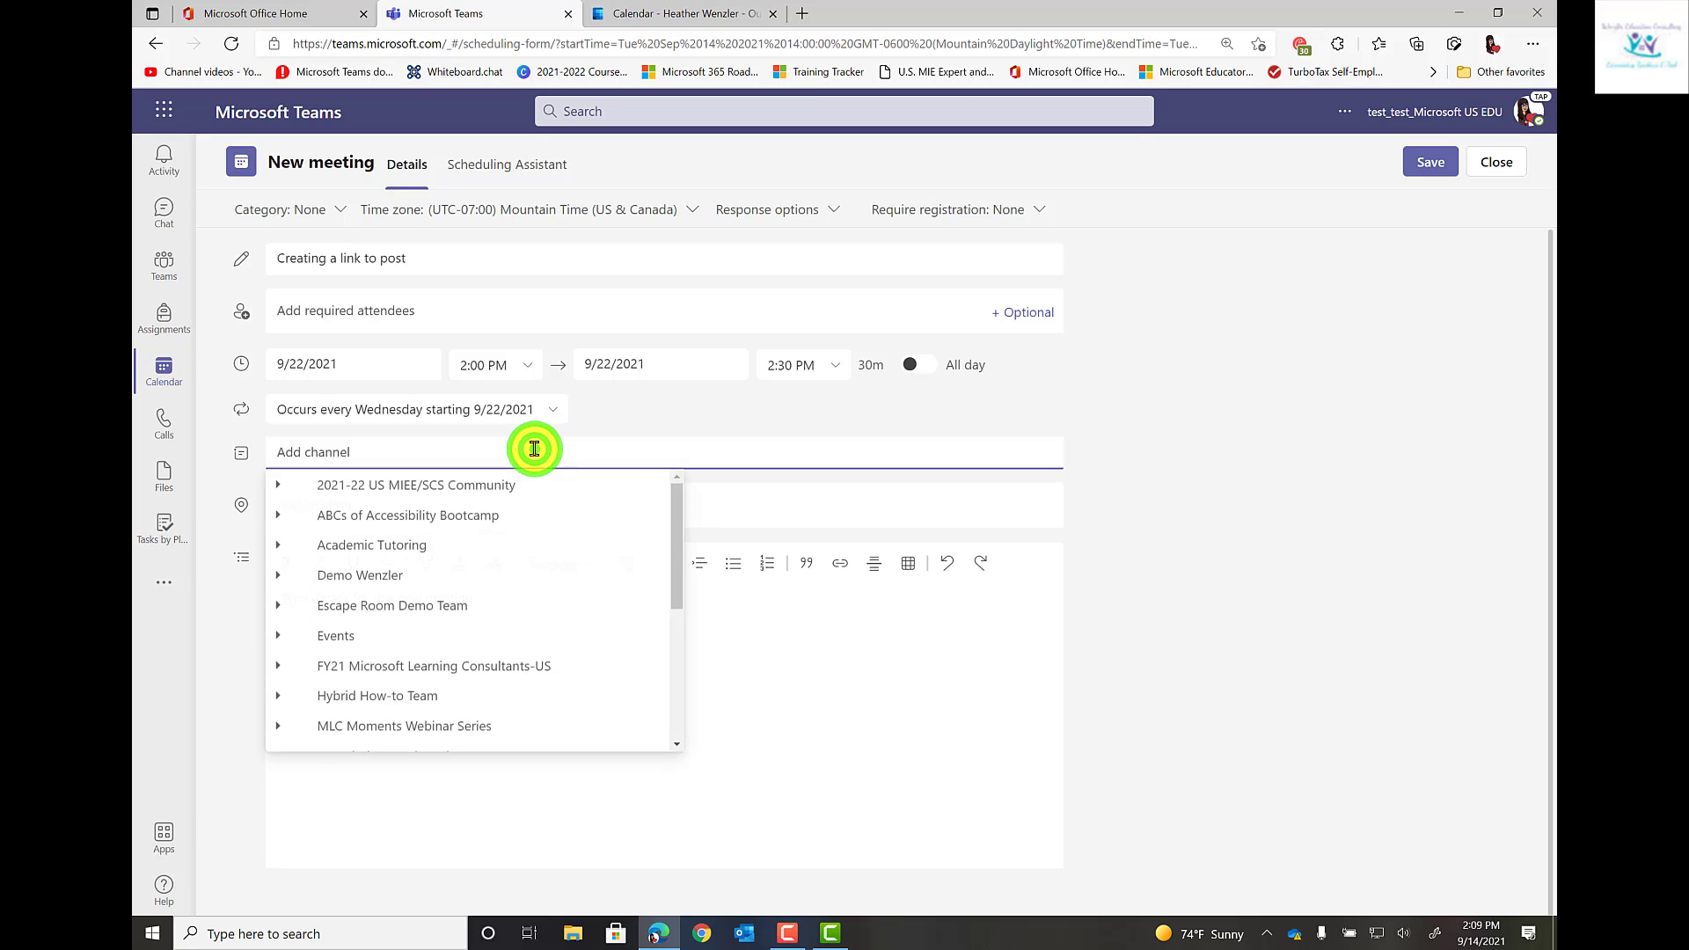
click(277, 696)
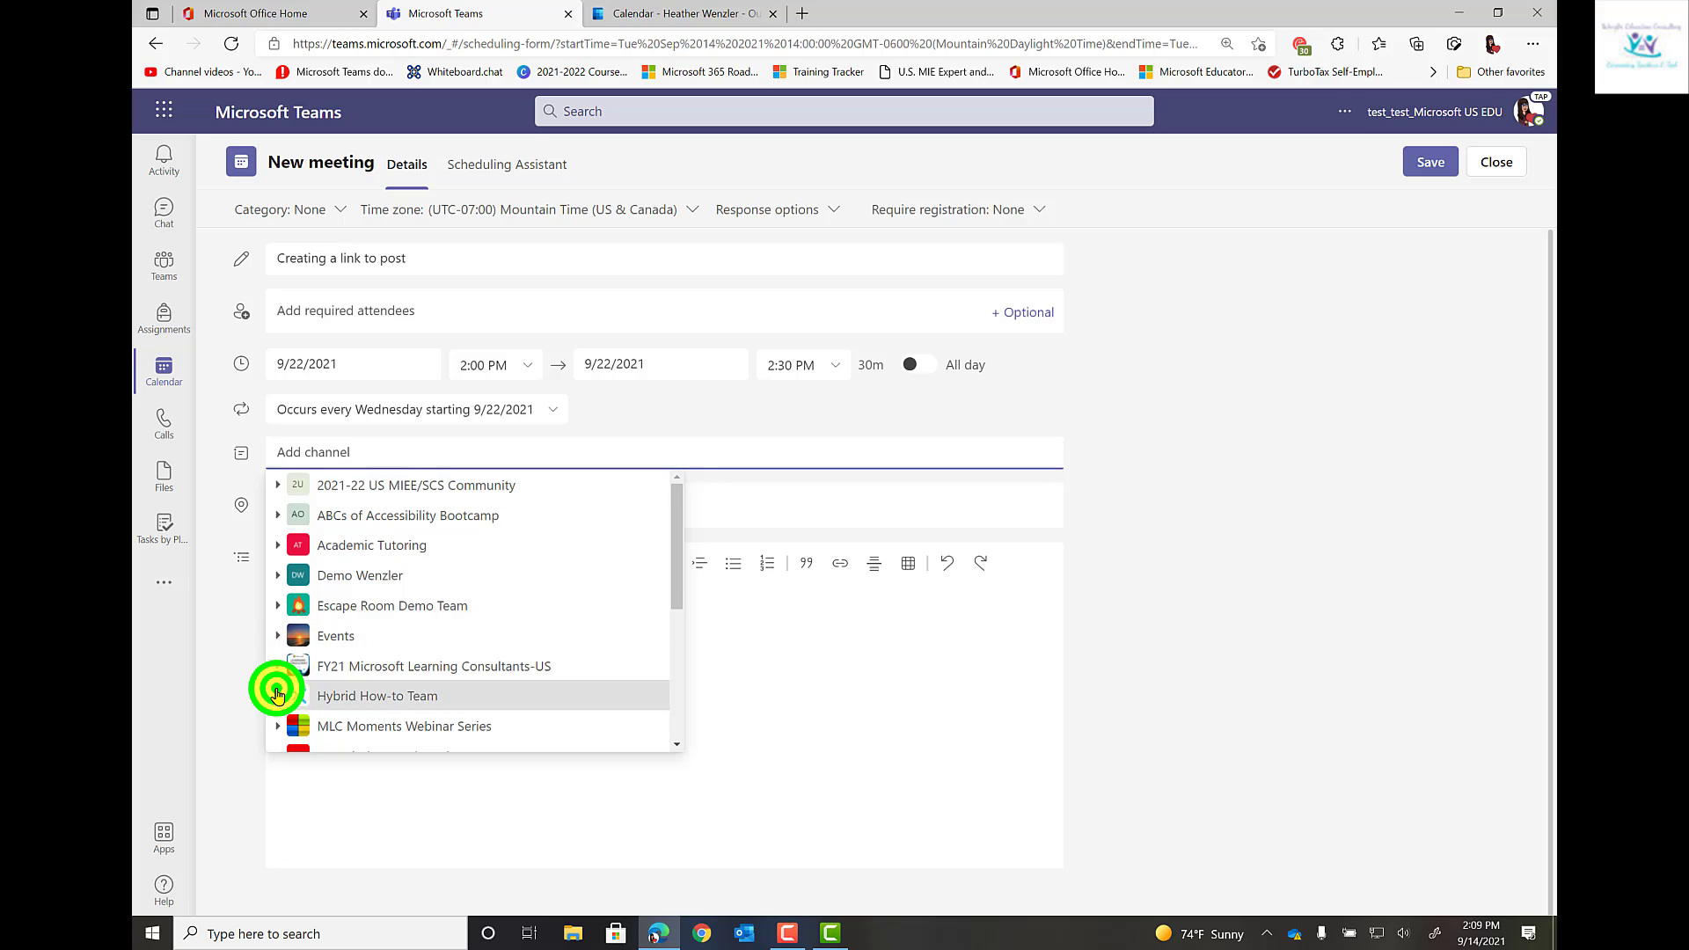
scroll(404, 630, down, 2)
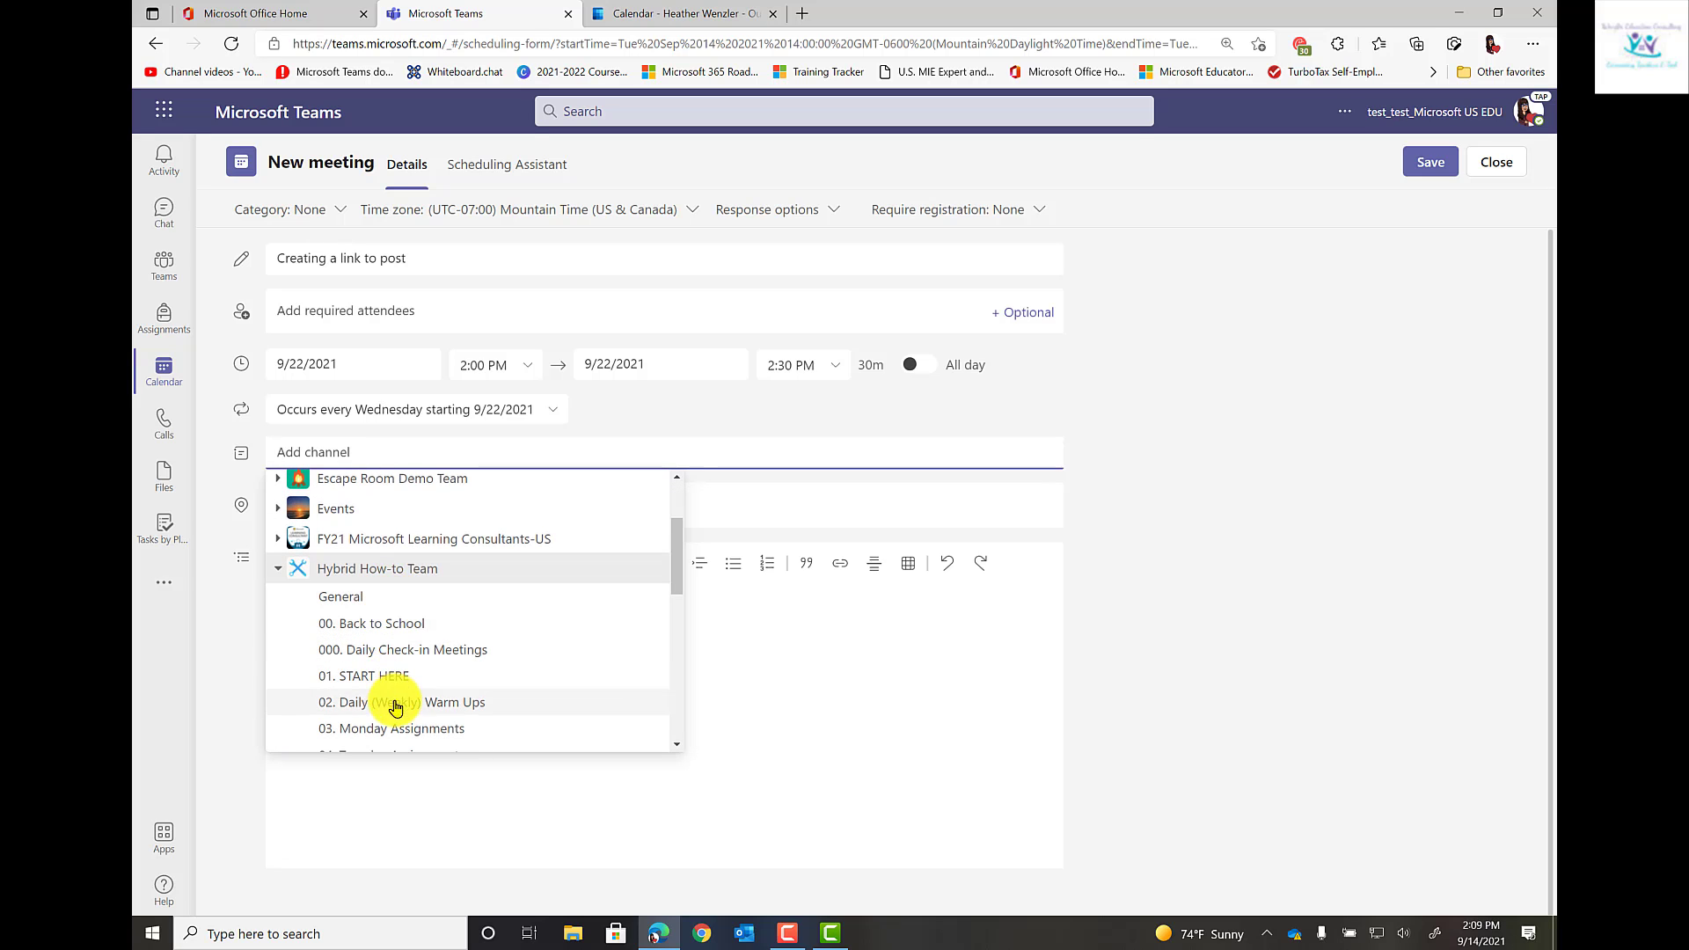
click(437, 649)
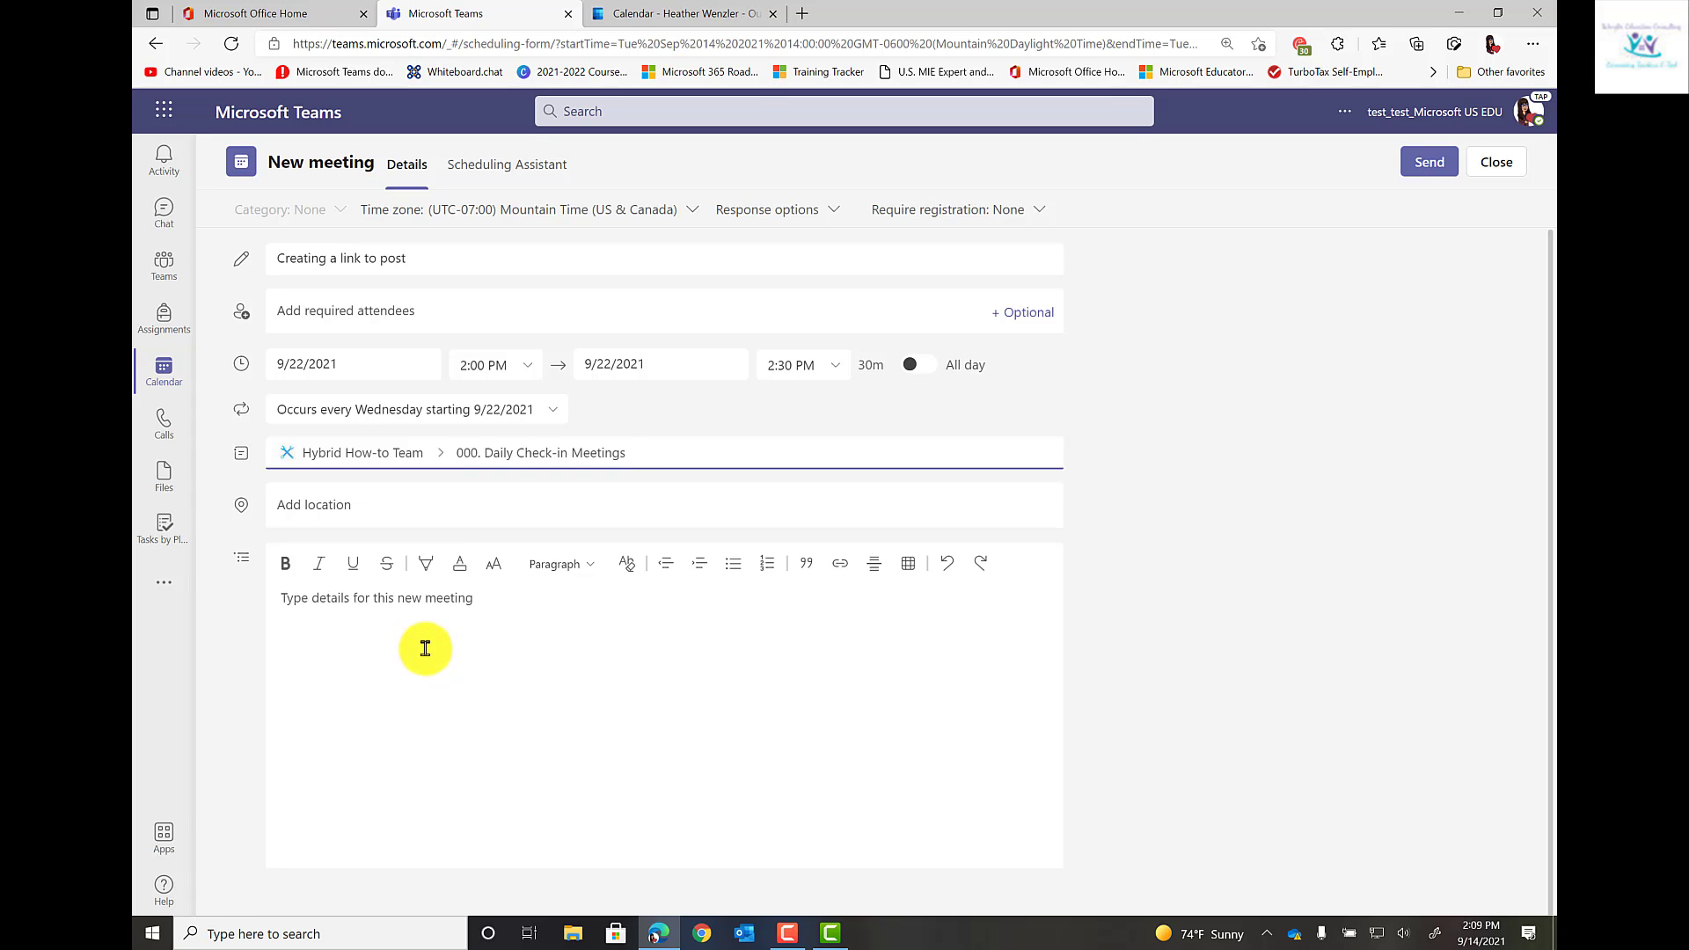
Step: Enter "Agenda" as the meeting details and send the meeting invitation
click(421, 507)
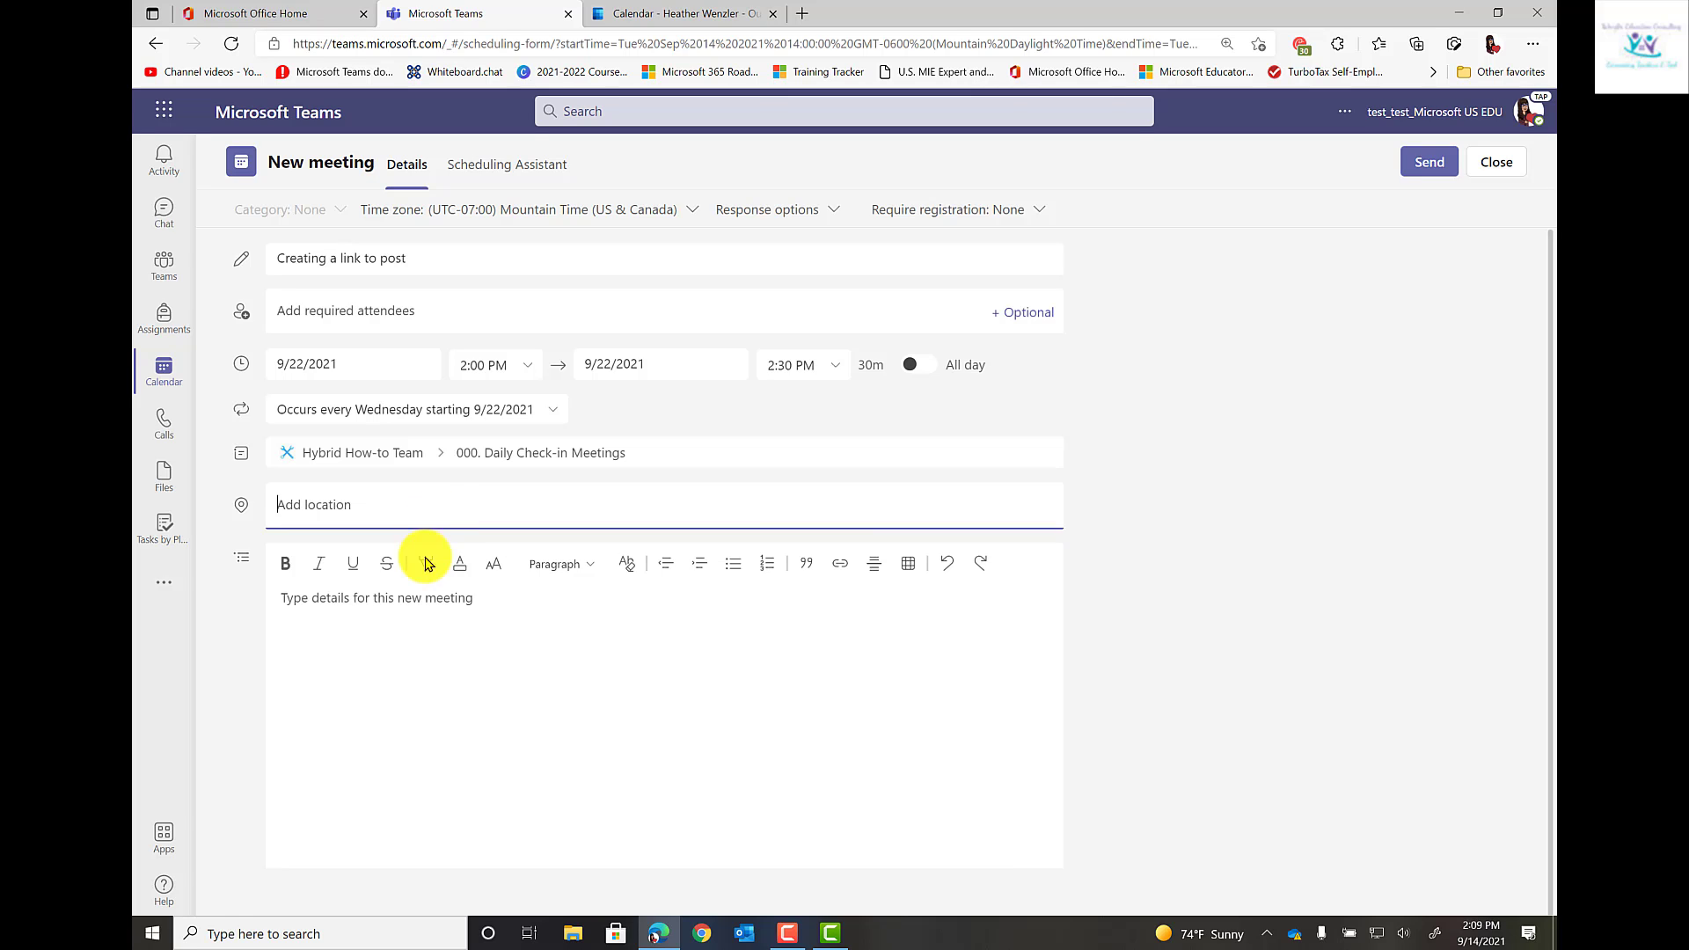
click(393, 601)
text(Agenda)
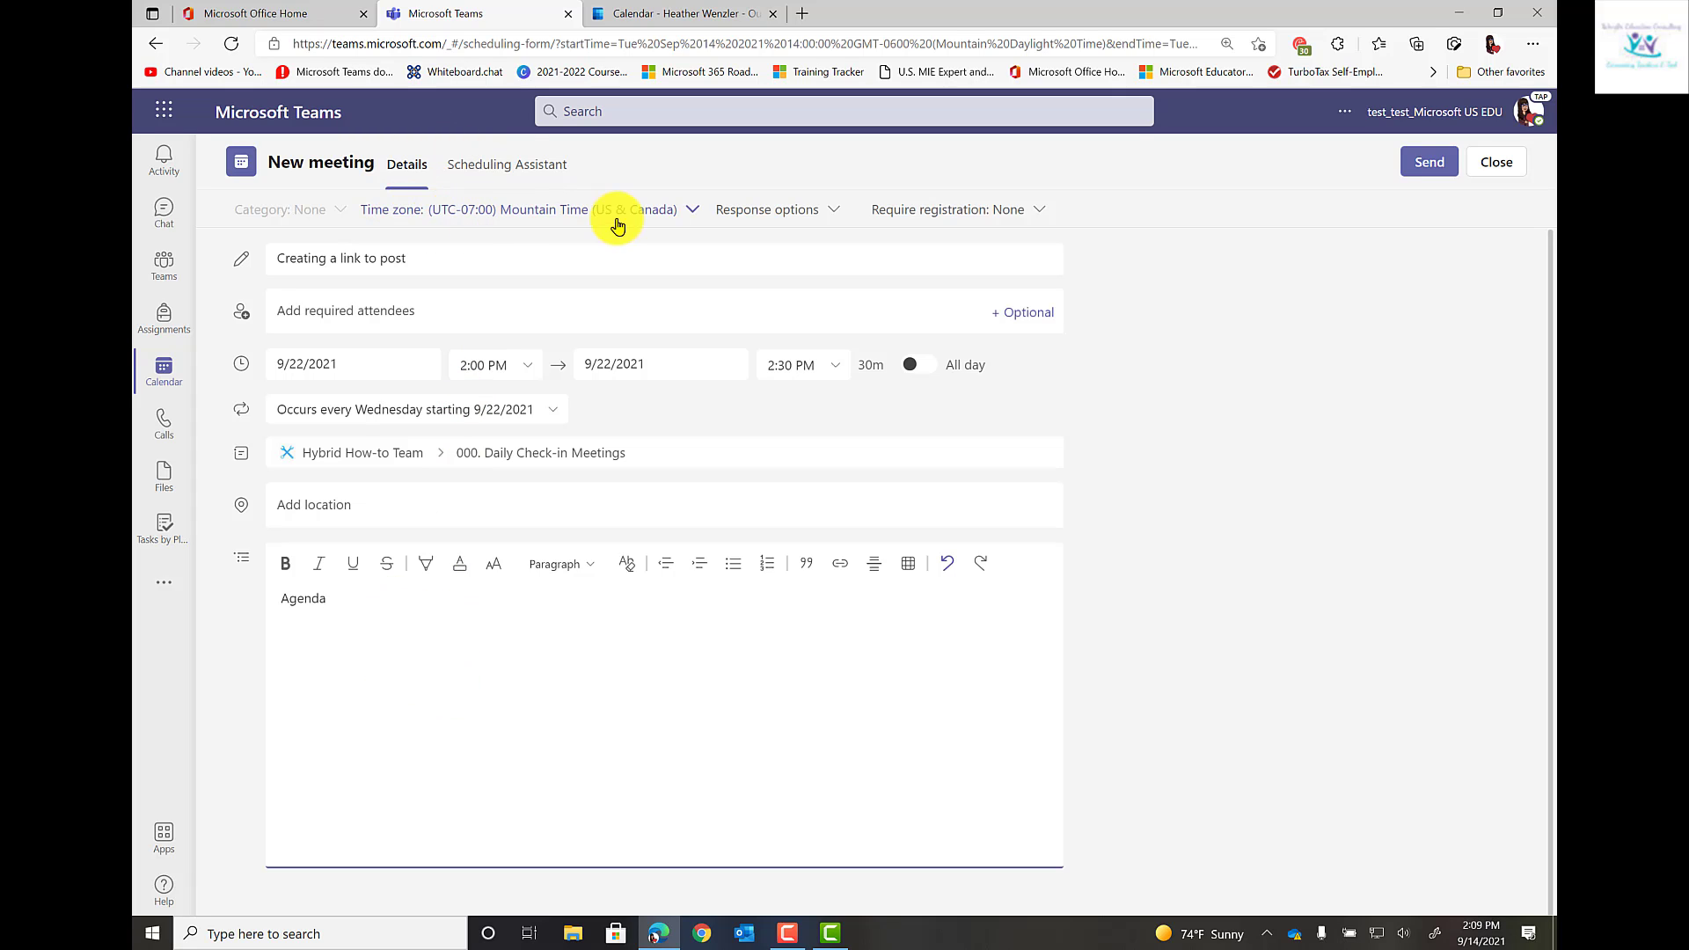
click(775, 213)
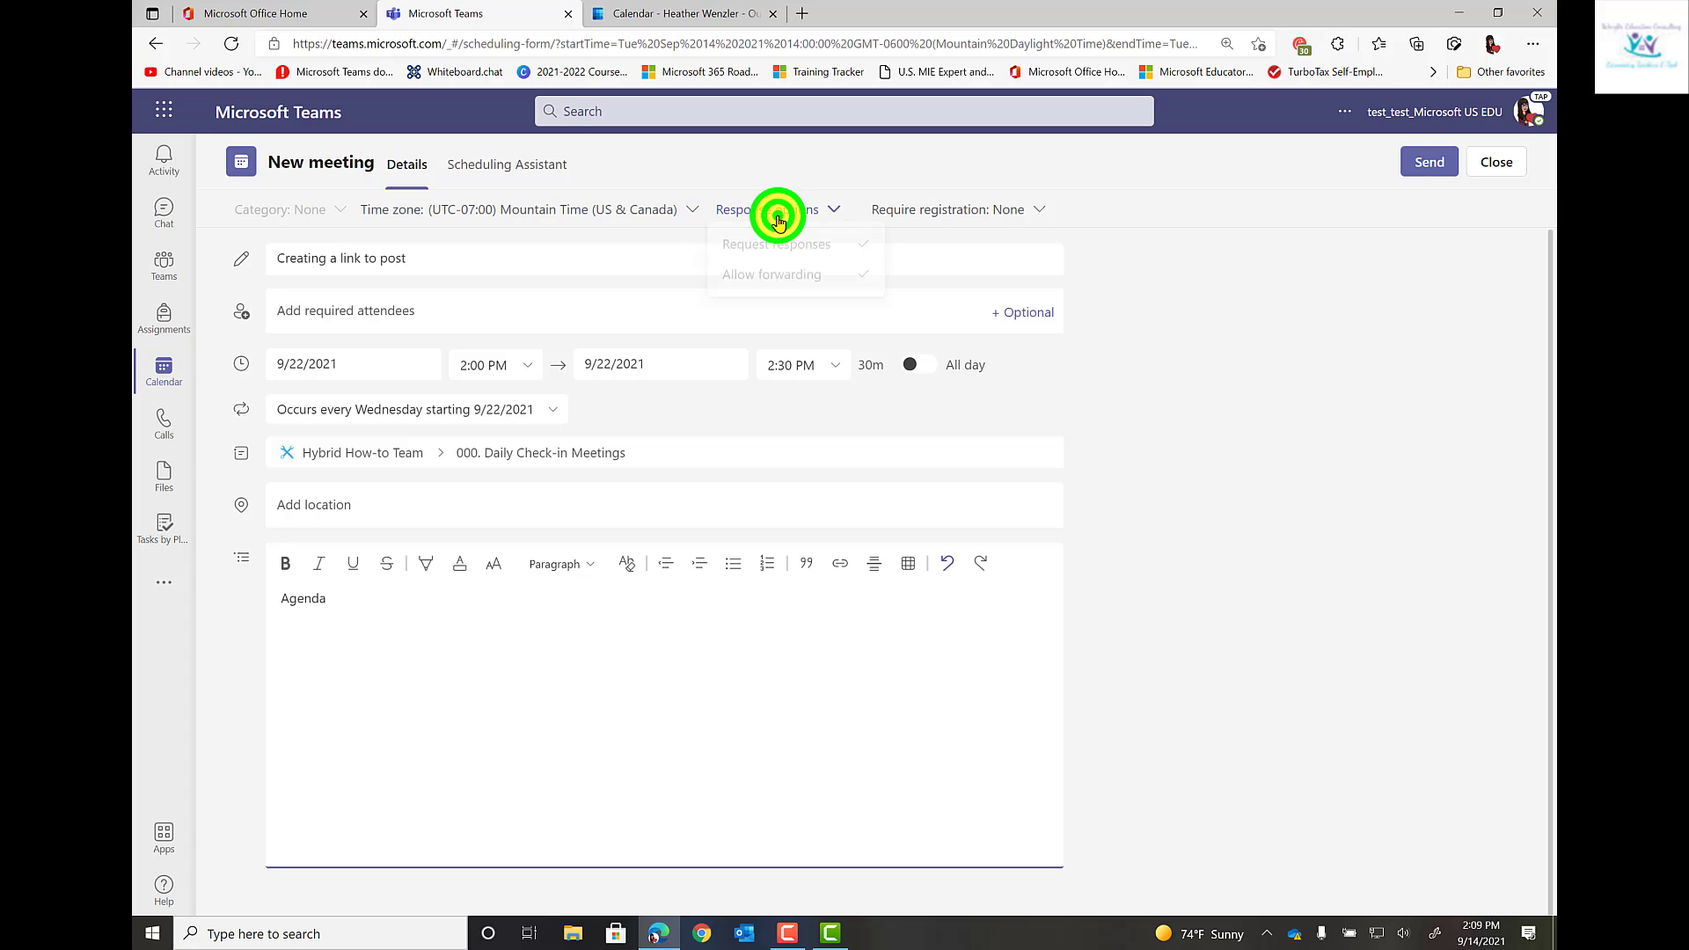
click(768, 283)
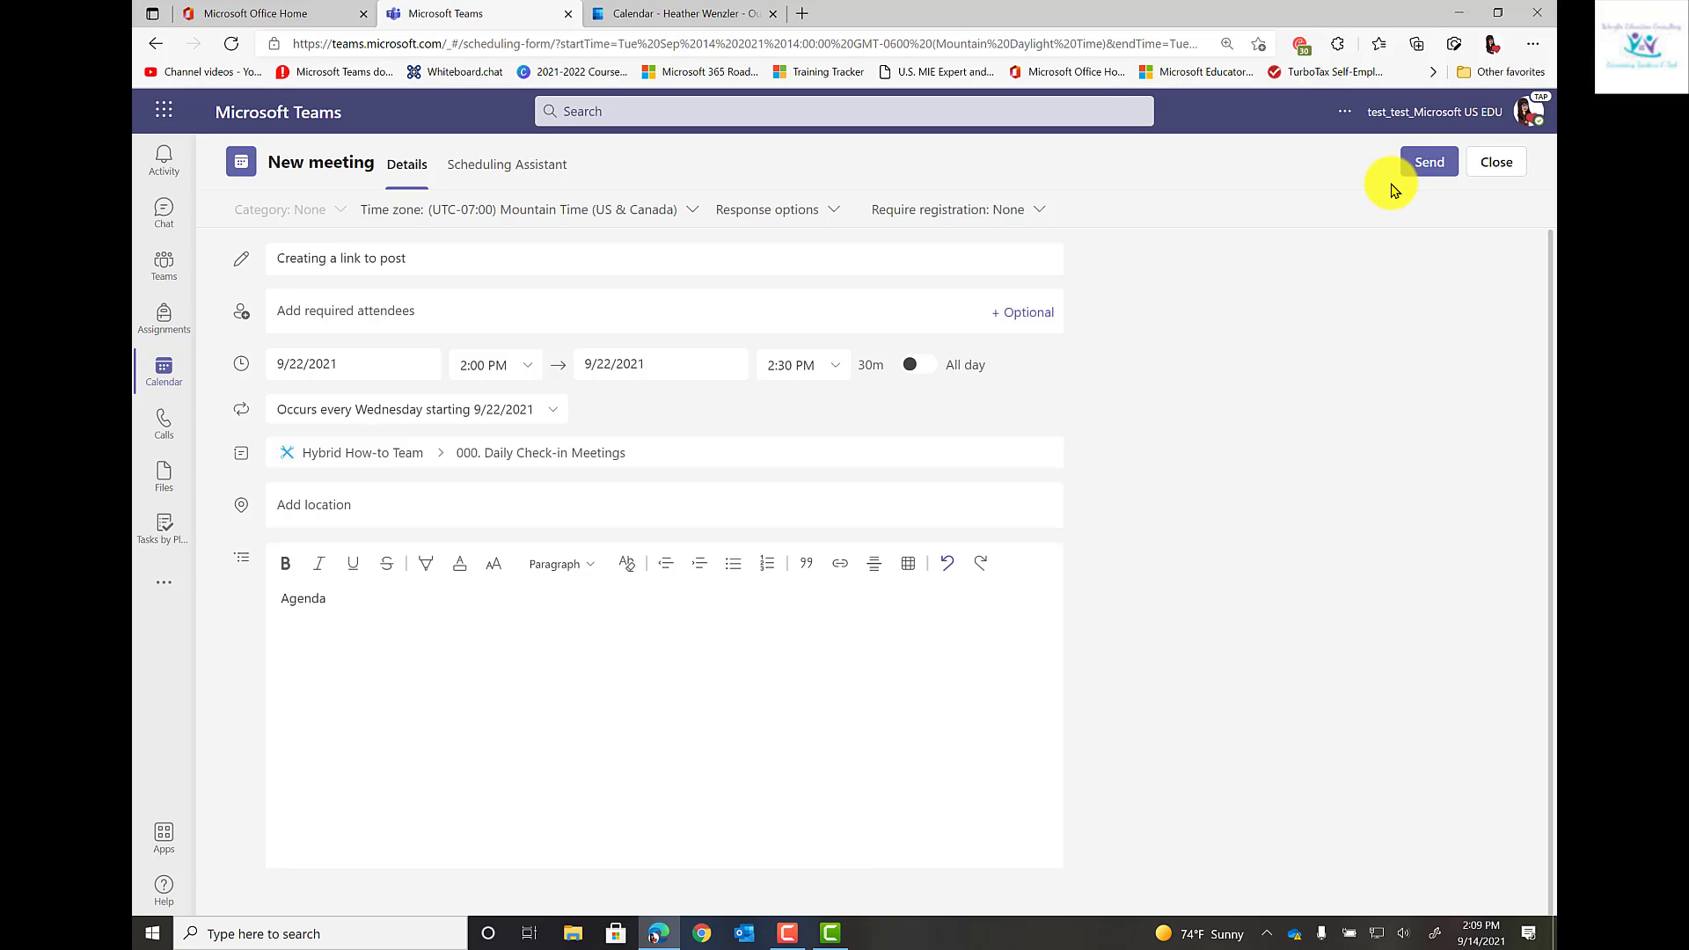
click(1416, 174)
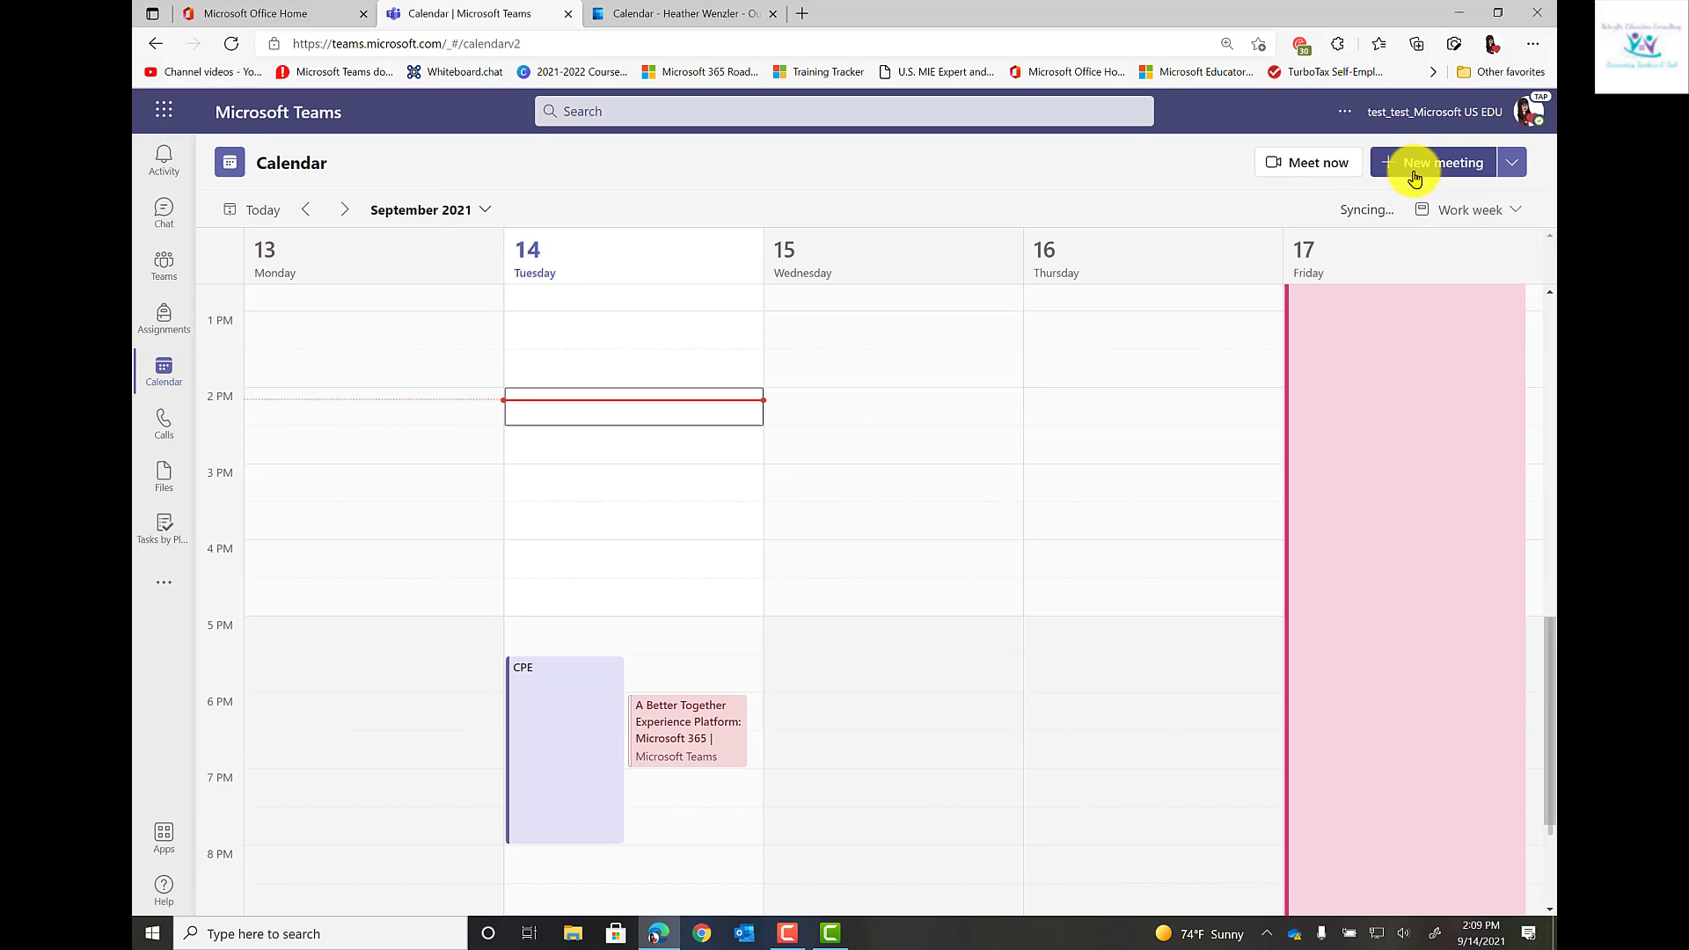
Step: View the calendar week of September 20–24, 2021 to check the scheduled meeting
click(392, 214)
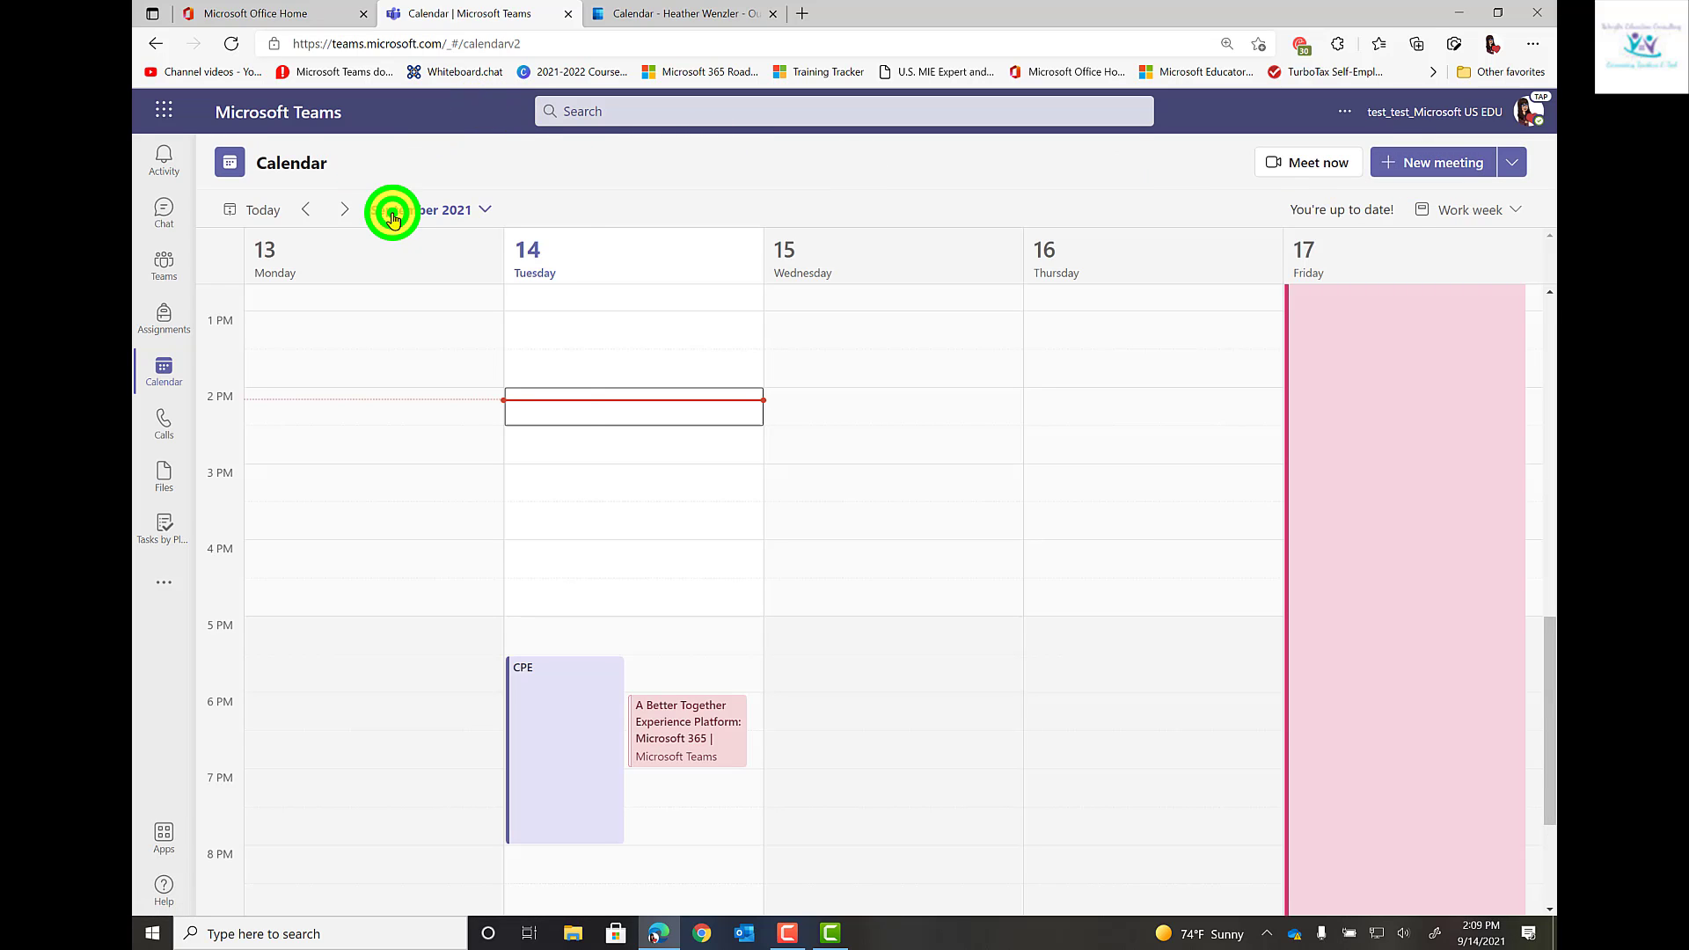
click(477, 408)
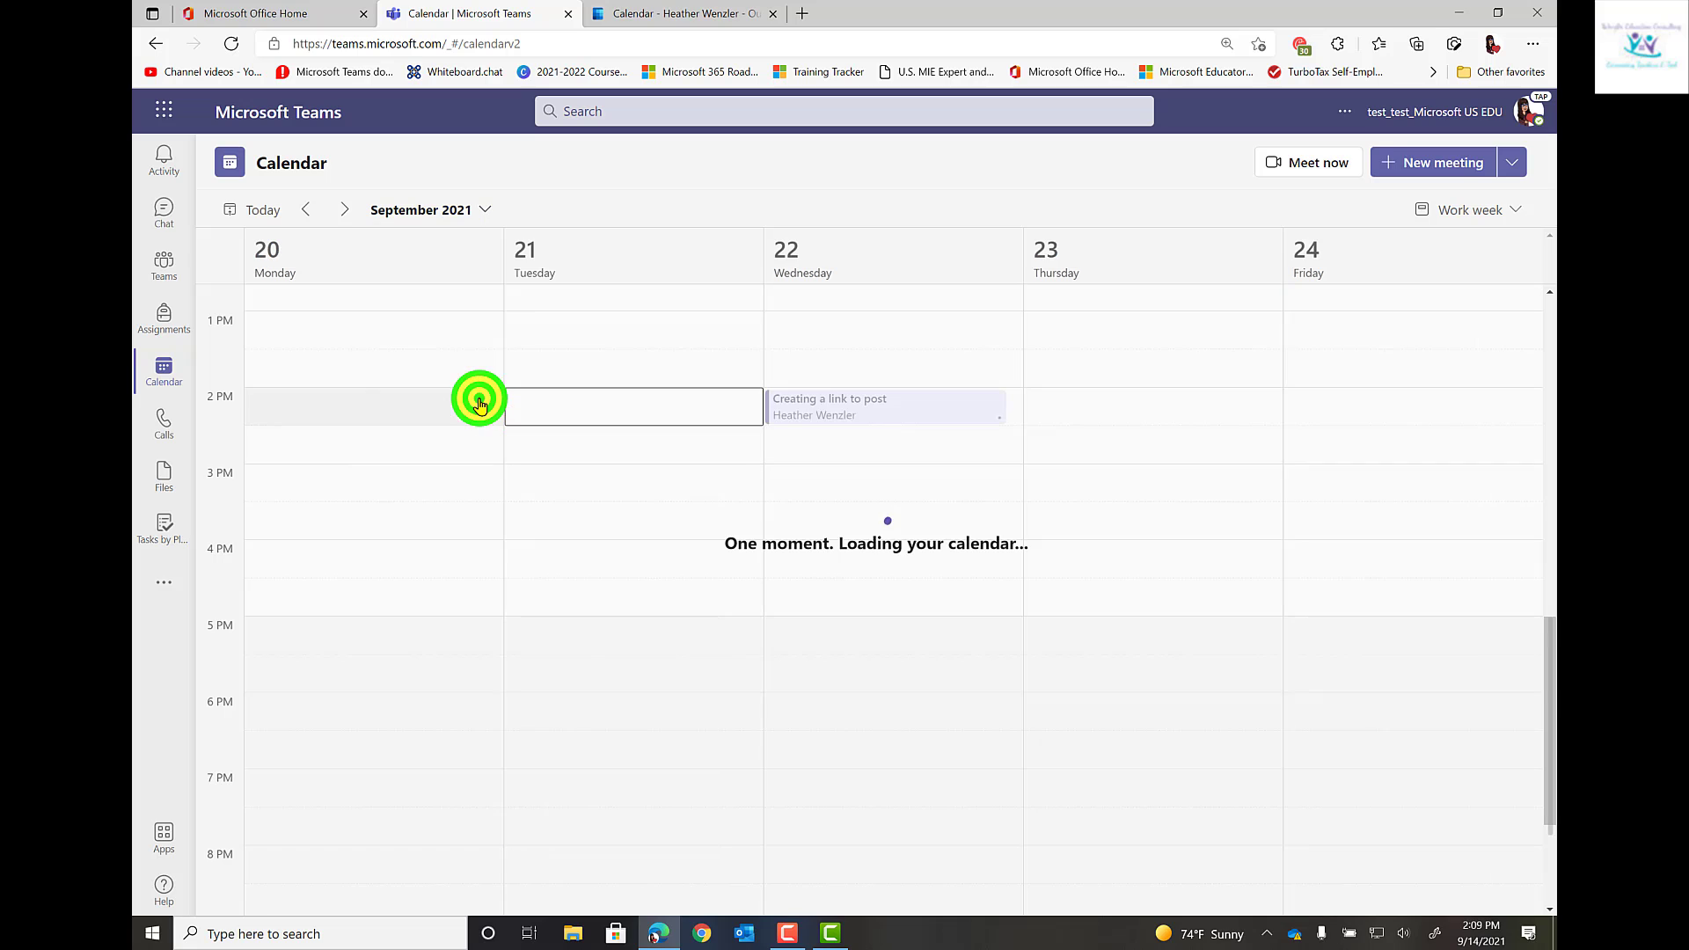
scroll(650, 455, up, 3)
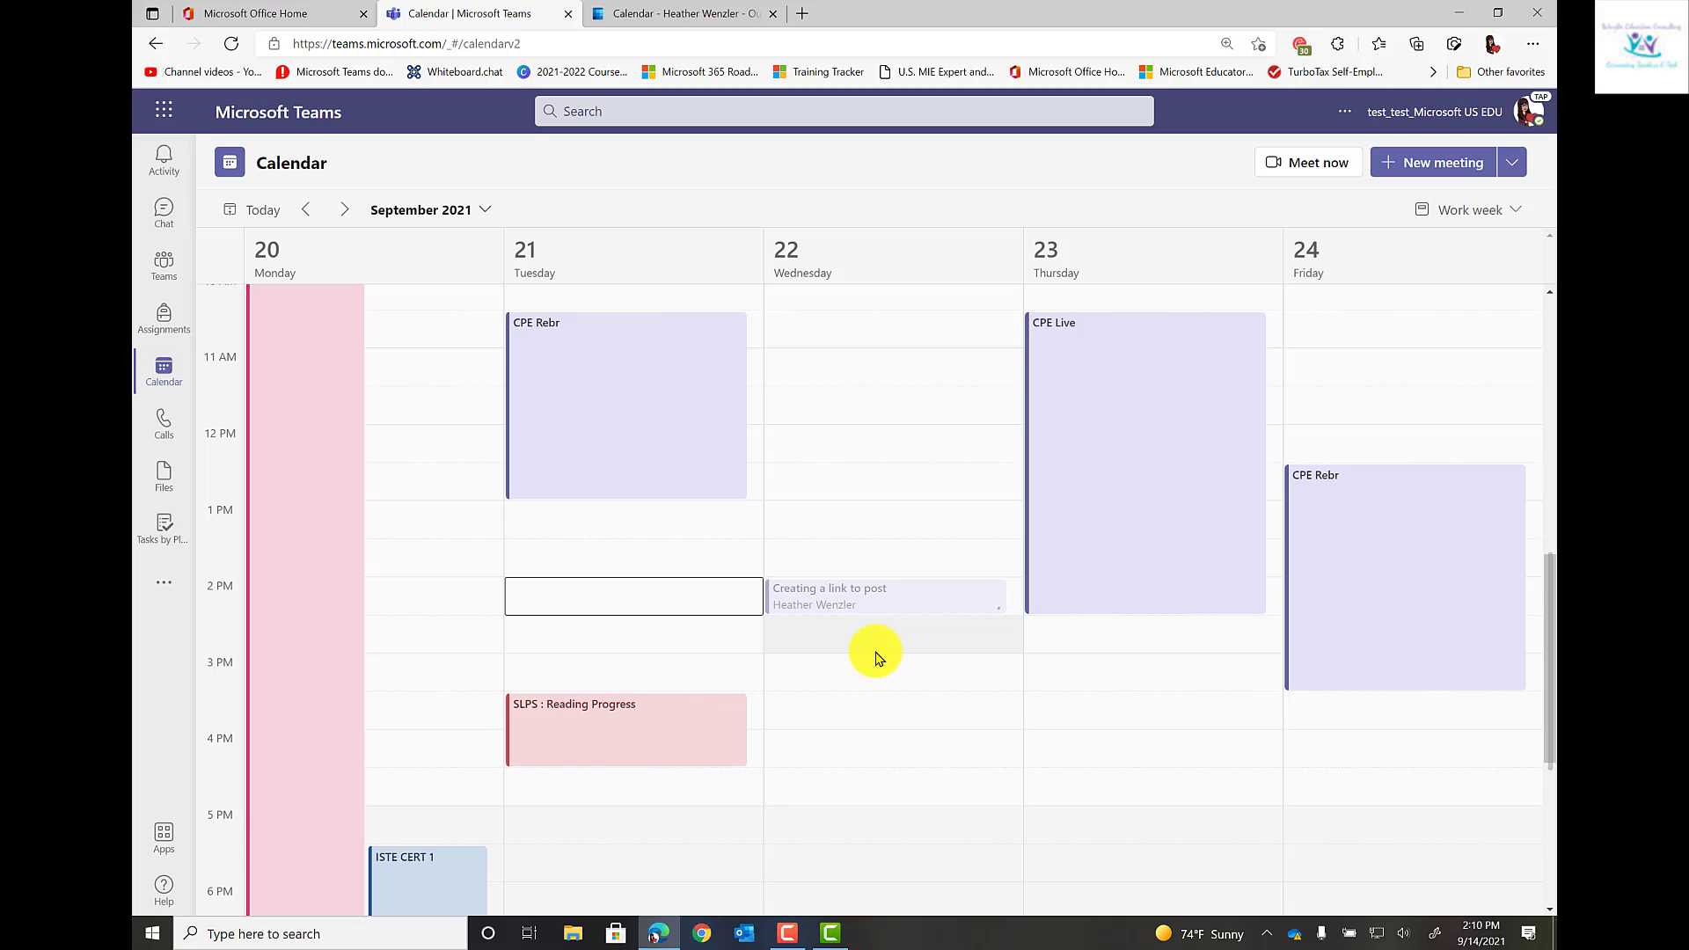
Step: Open the details of the "Creating a link to post" meeting from its post in the 000. Daily Check-in Meetings channel
click(162, 269)
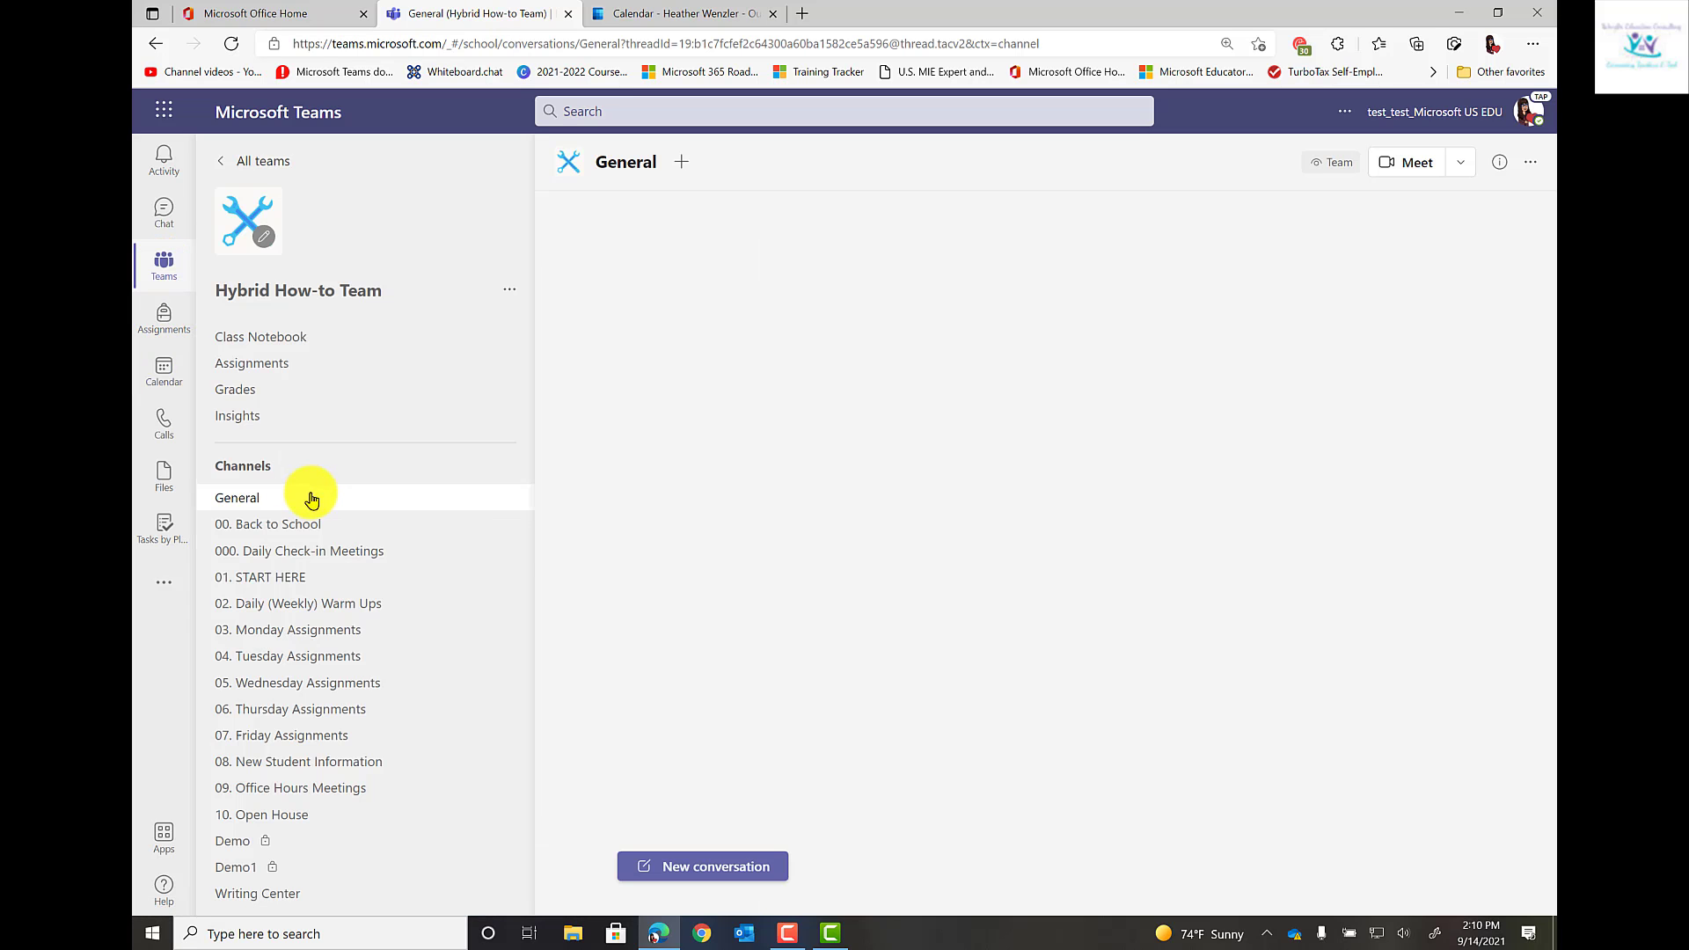
click(323, 556)
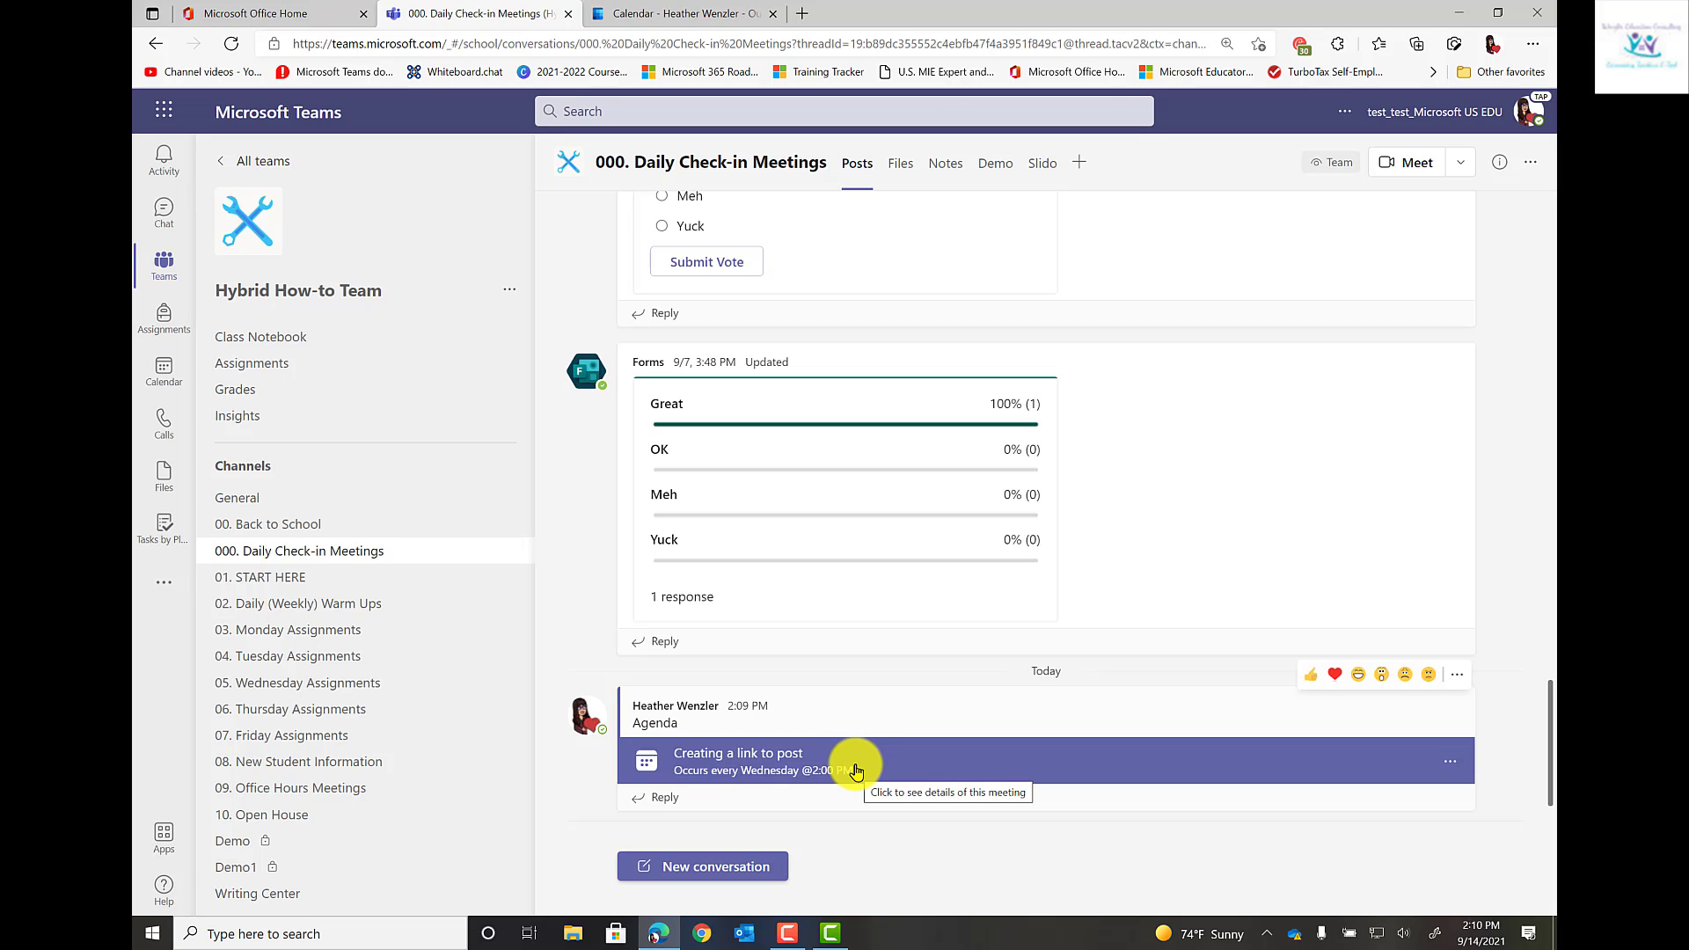
click(792, 767)
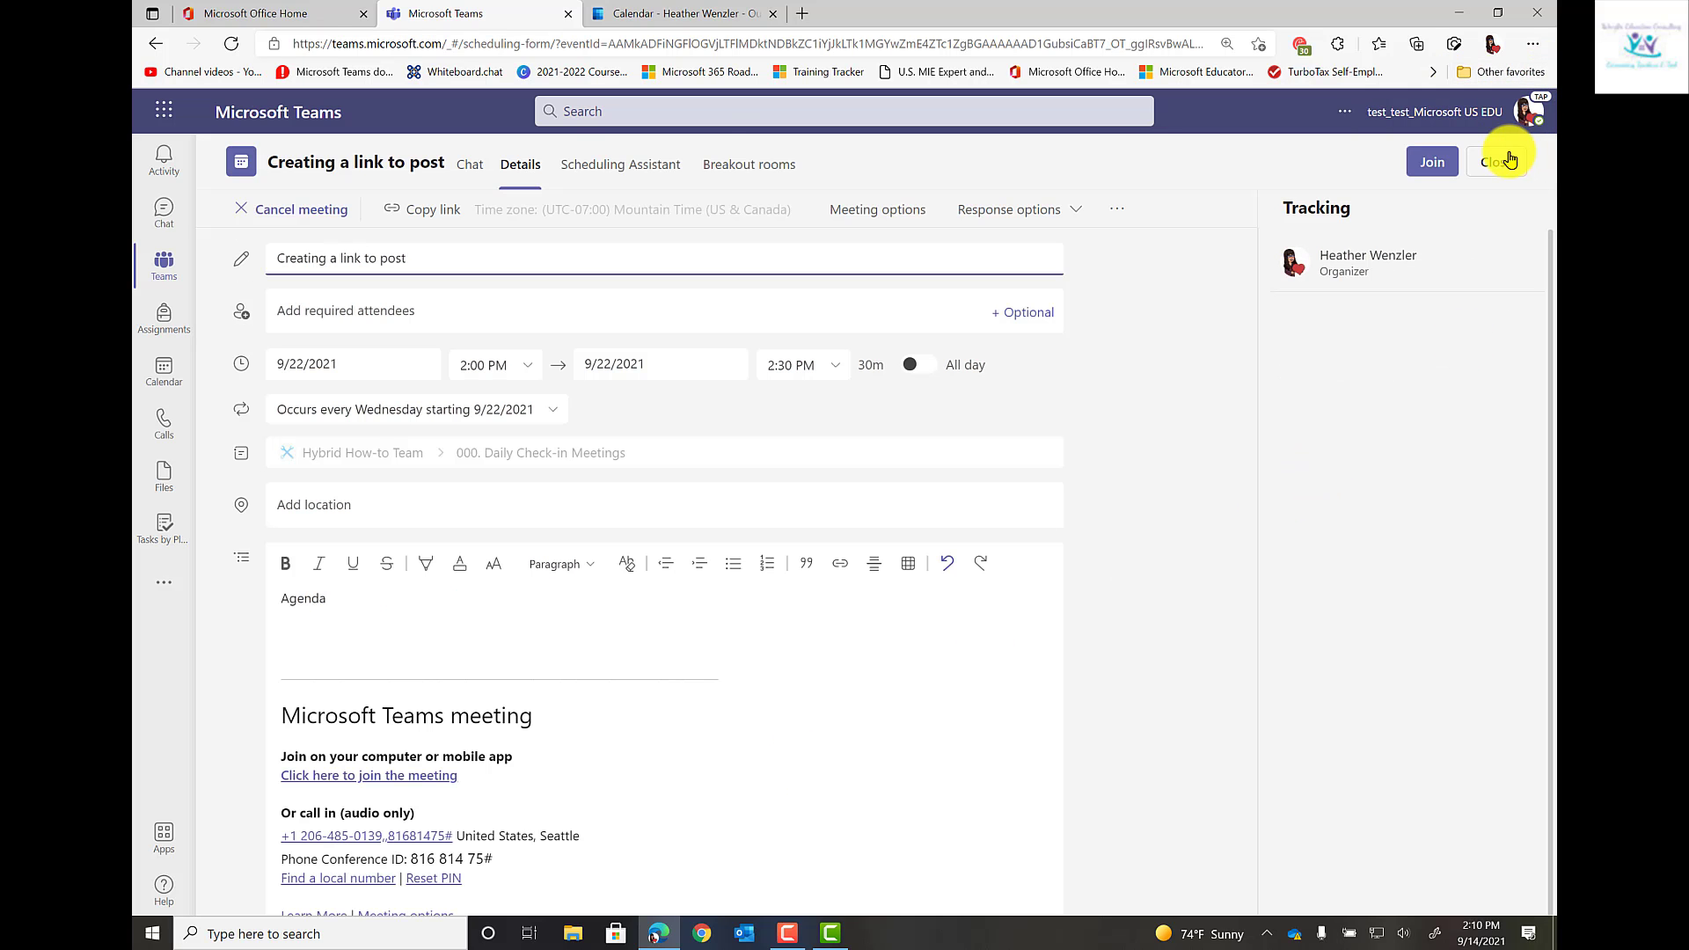
Step: Copy the address of the "Click here to join the meeting" link in the meeting details
scroll(946, 449, down, 2)
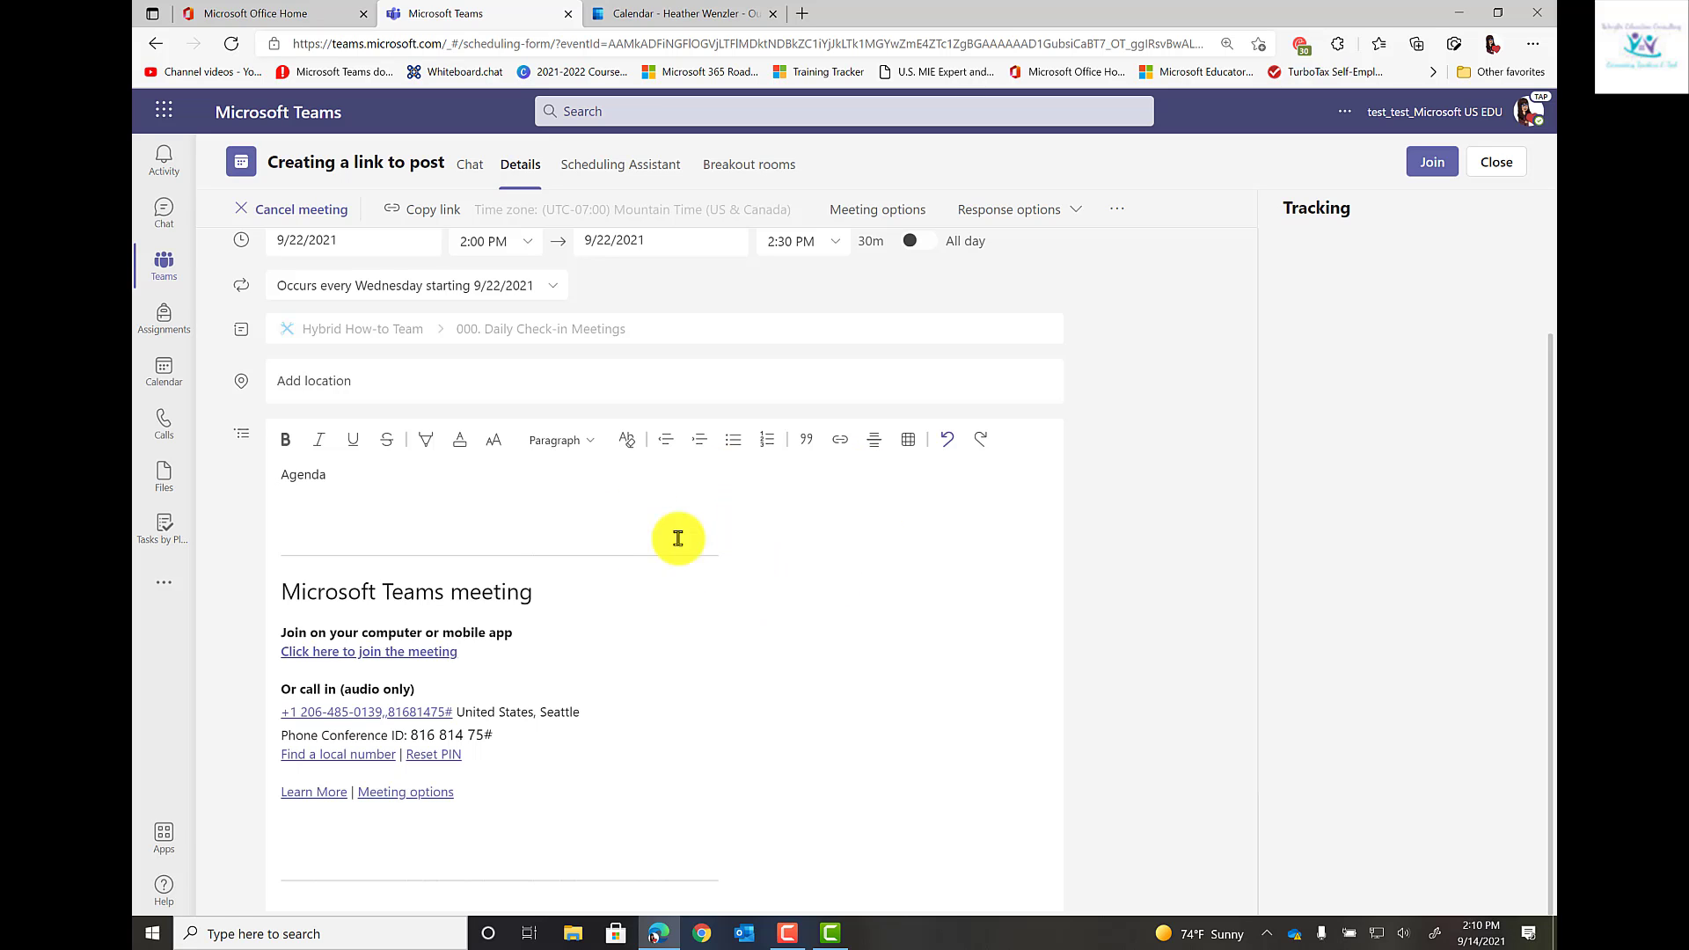
scroll(709, 517, up, 2)
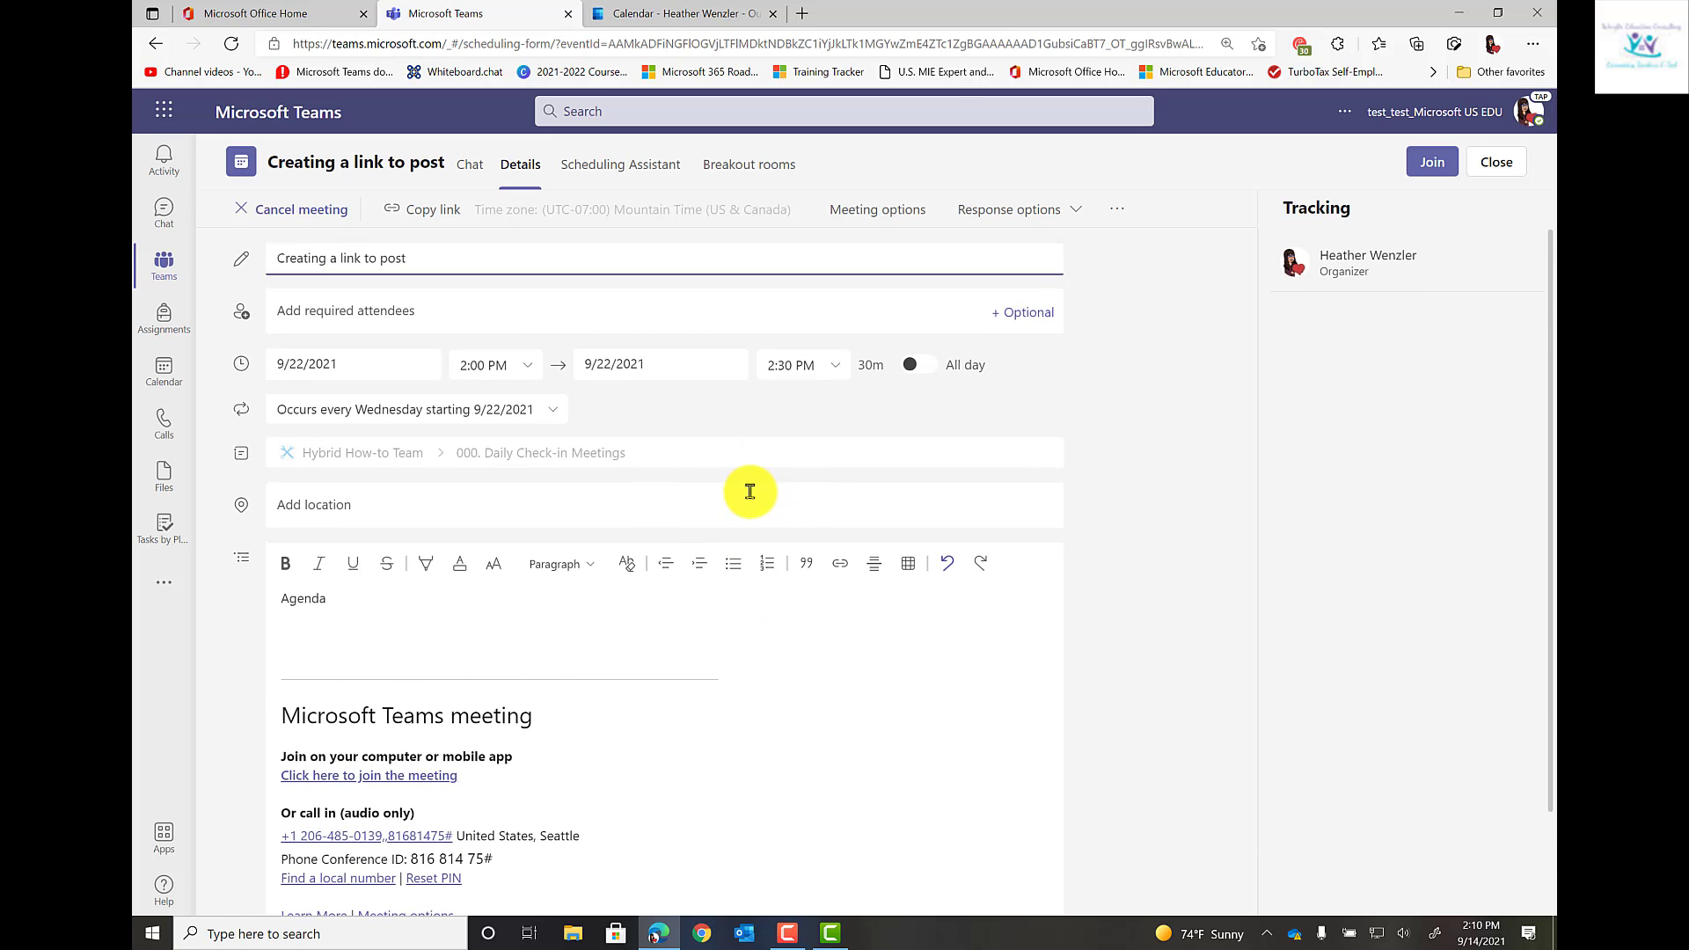
scroll(750, 491, down, 2)
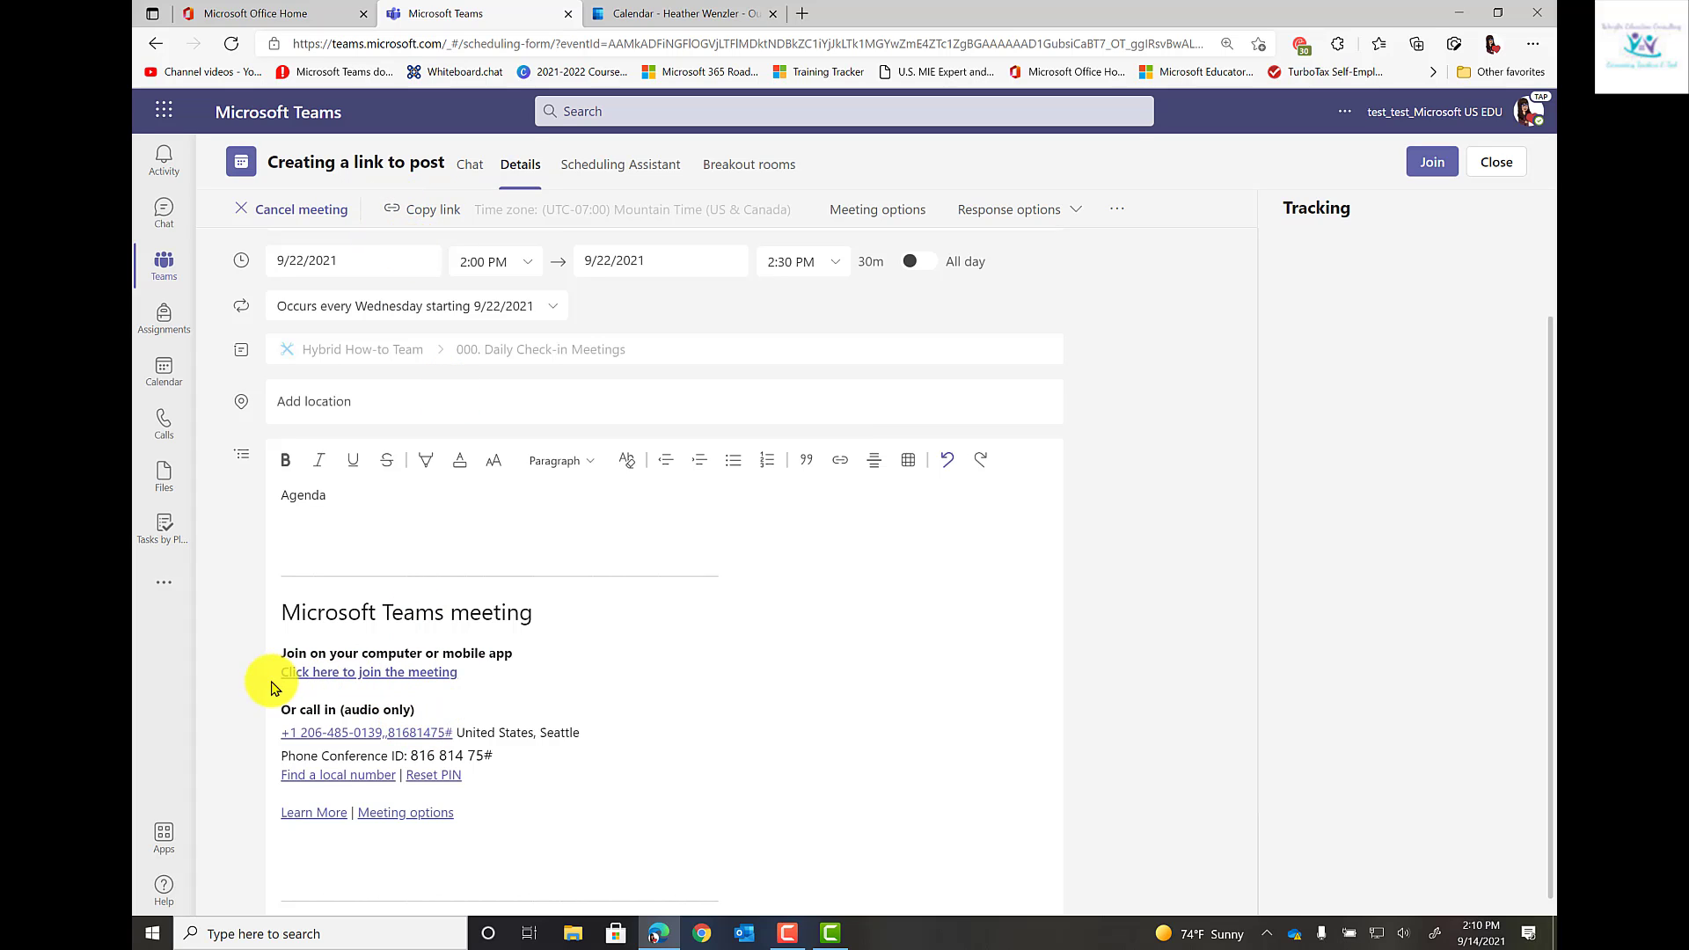
right_click(418, 673)
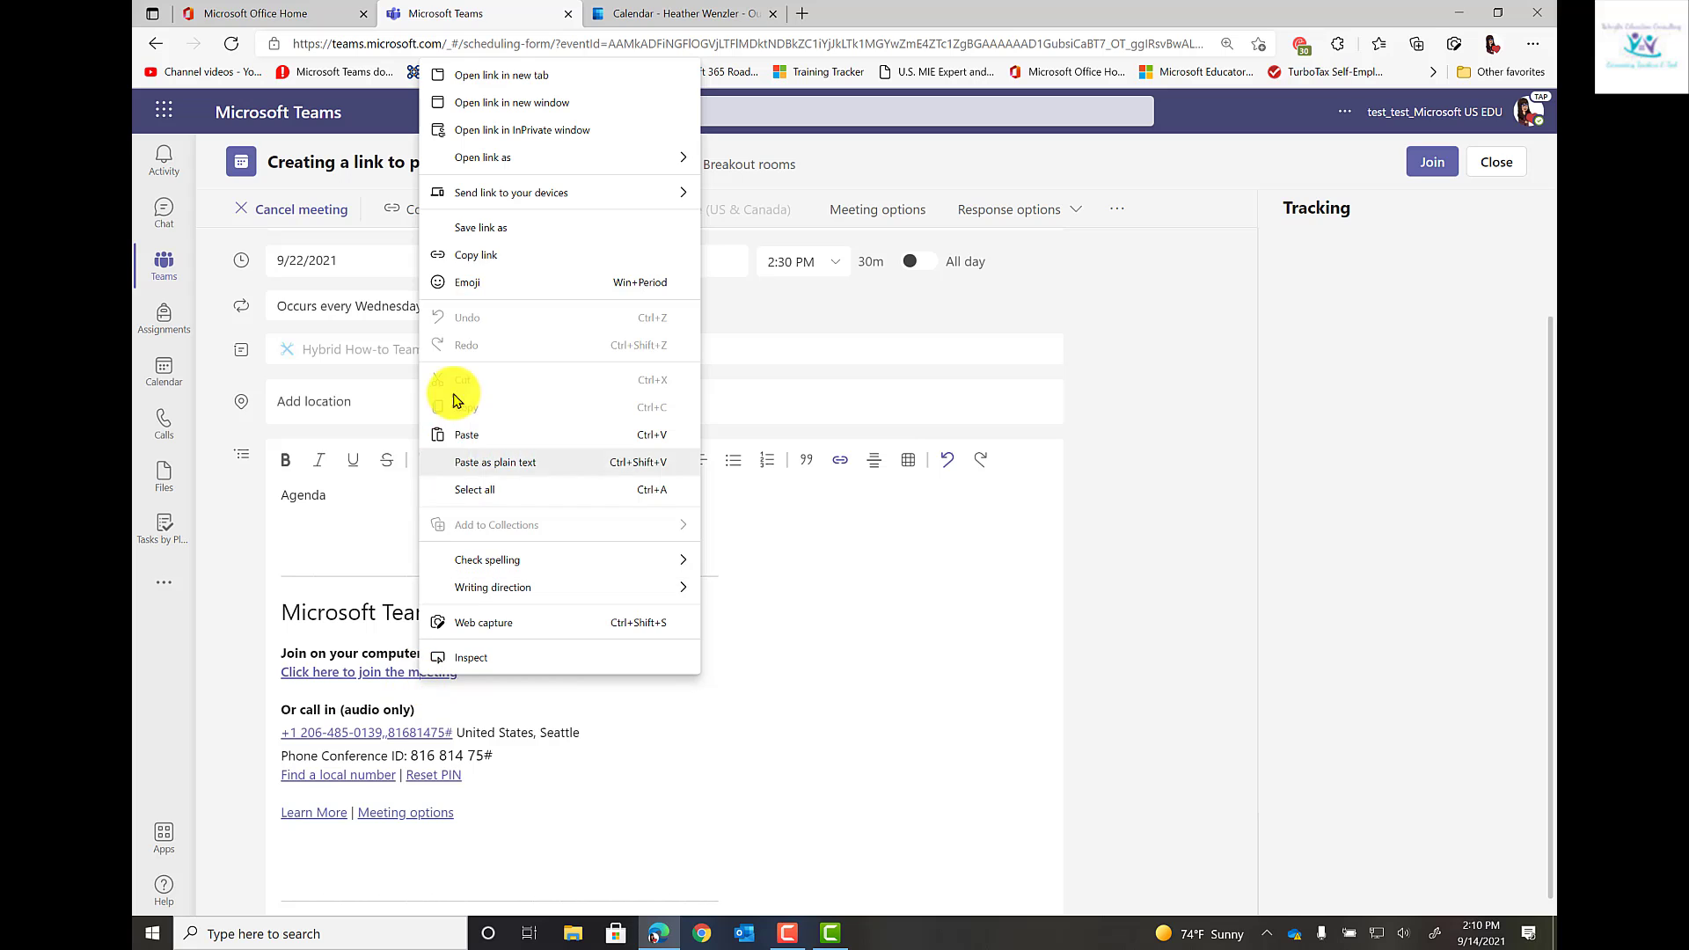
click(488, 257)
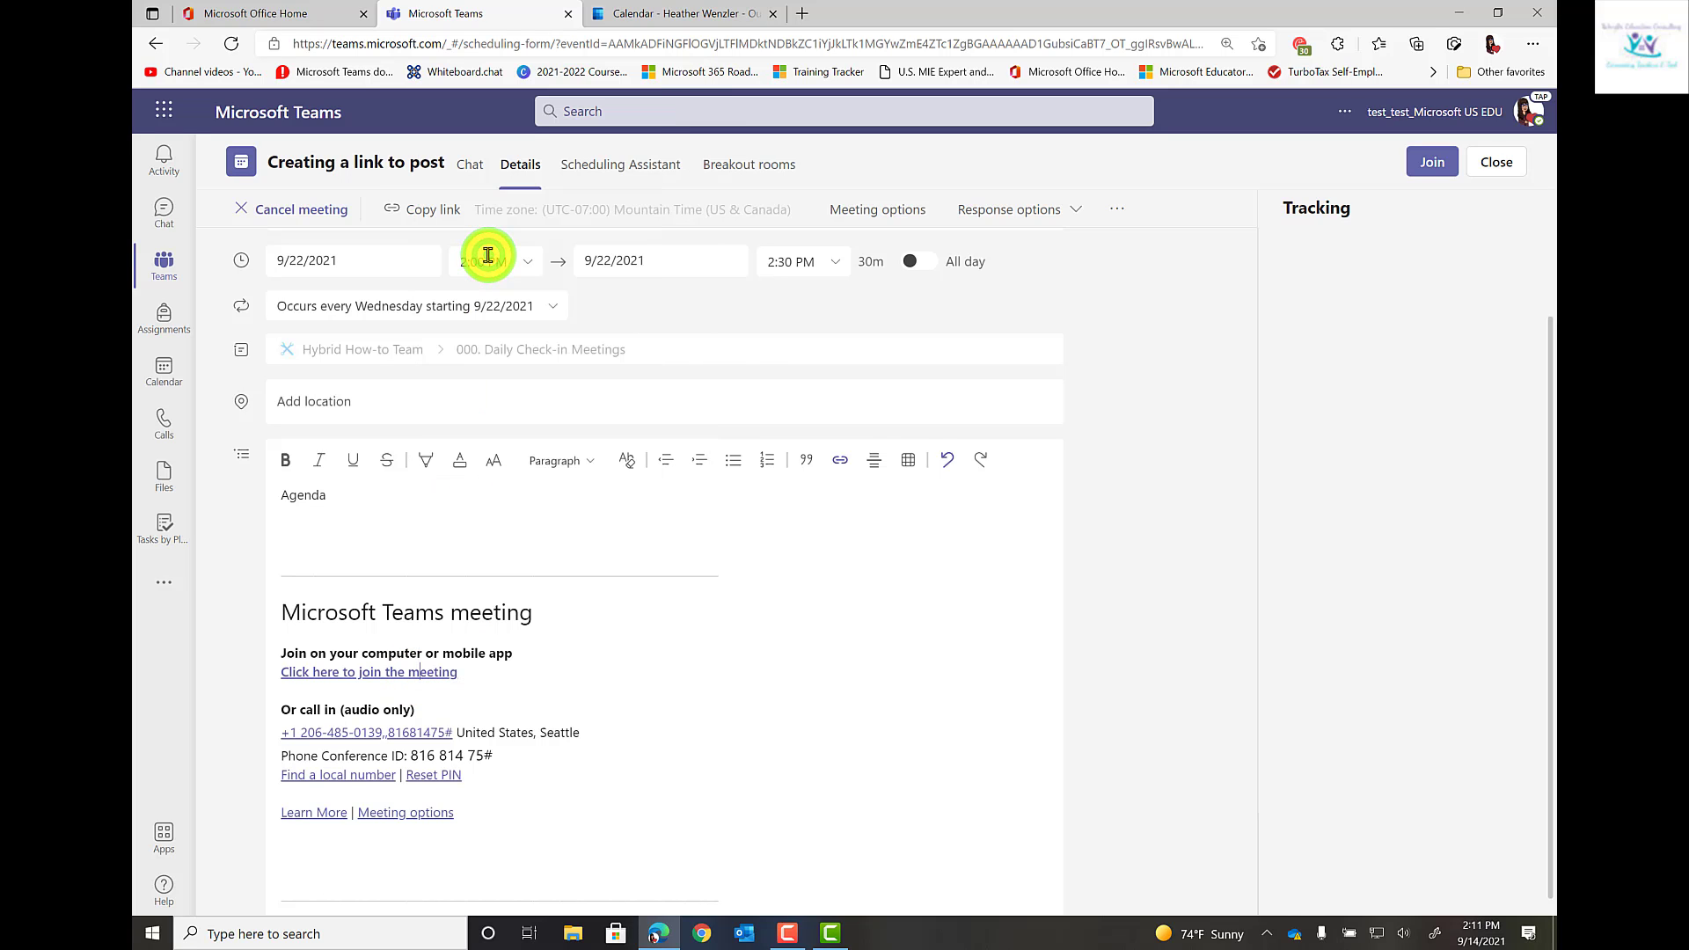
Step: Start another calendar meeting on Wednesday, 9/22/2021 from 1:30 PM to 2:00 PM, keeping it a timed event
click(163, 382)
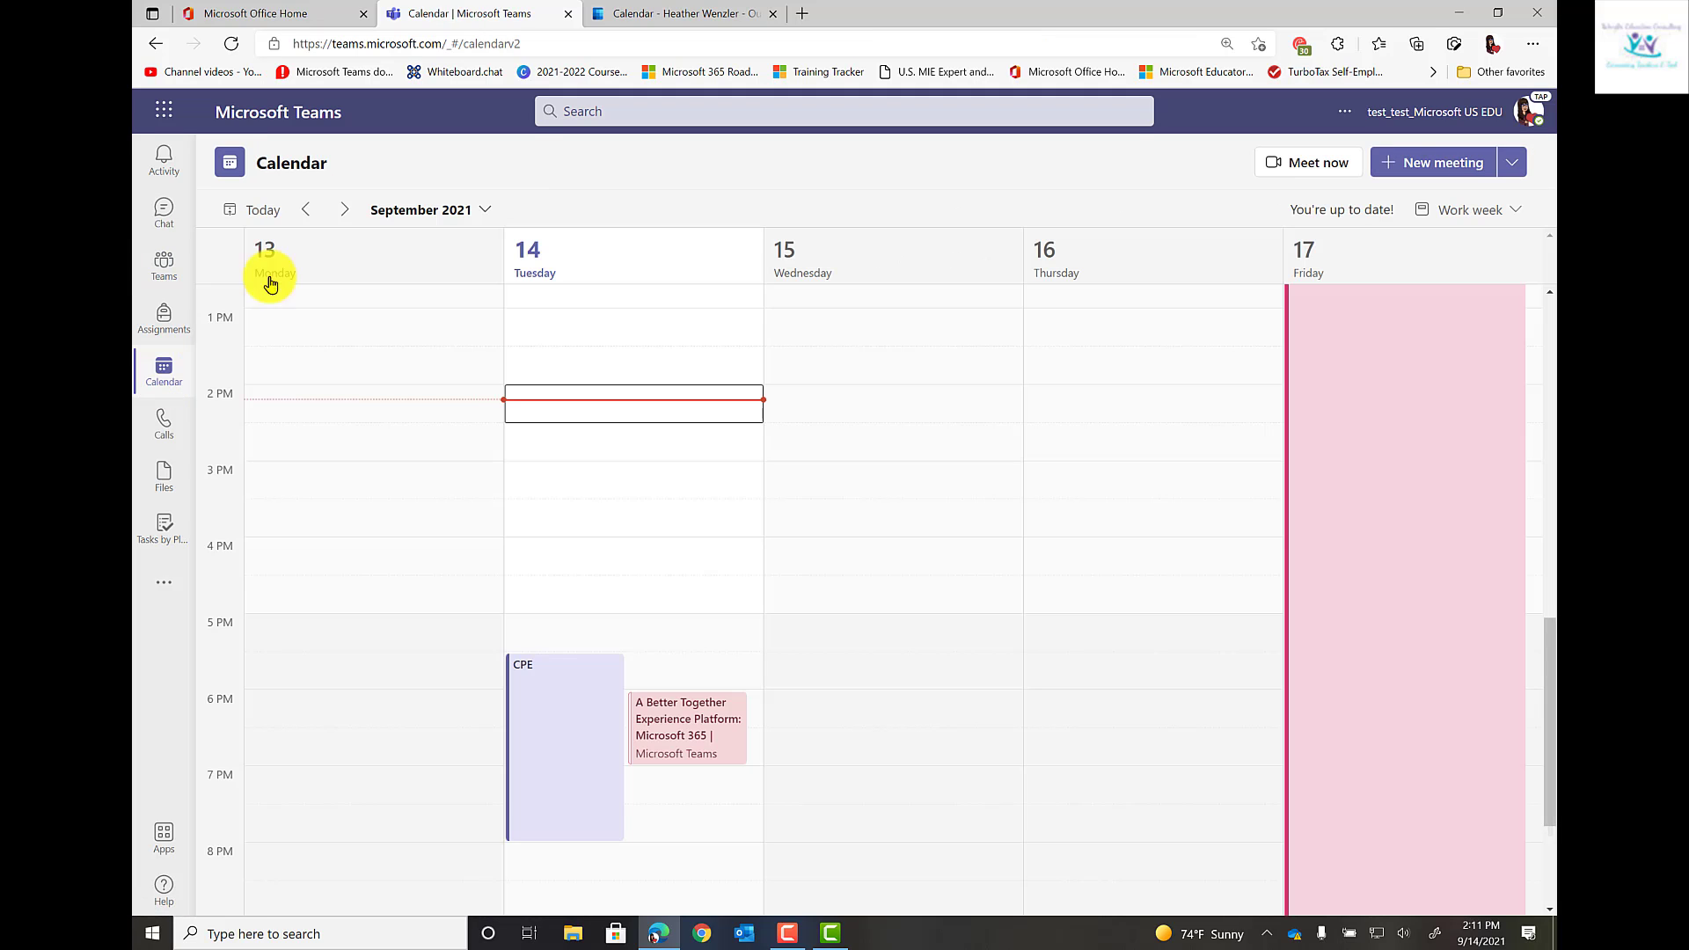
click(341, 211)
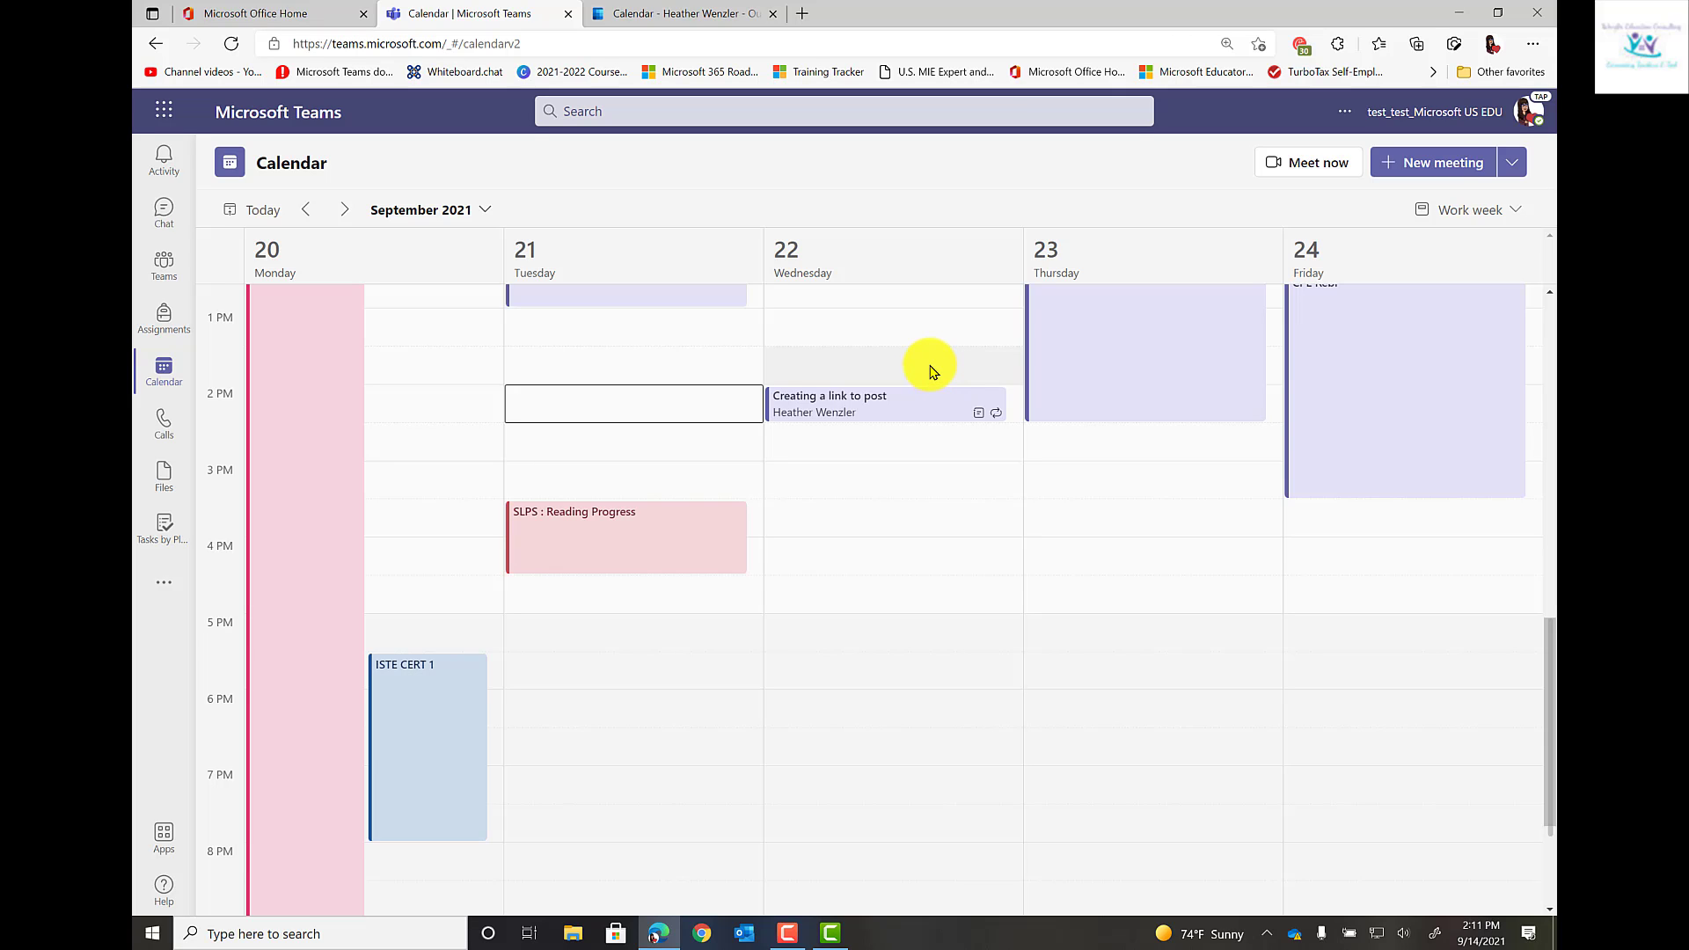
click(933, 372)
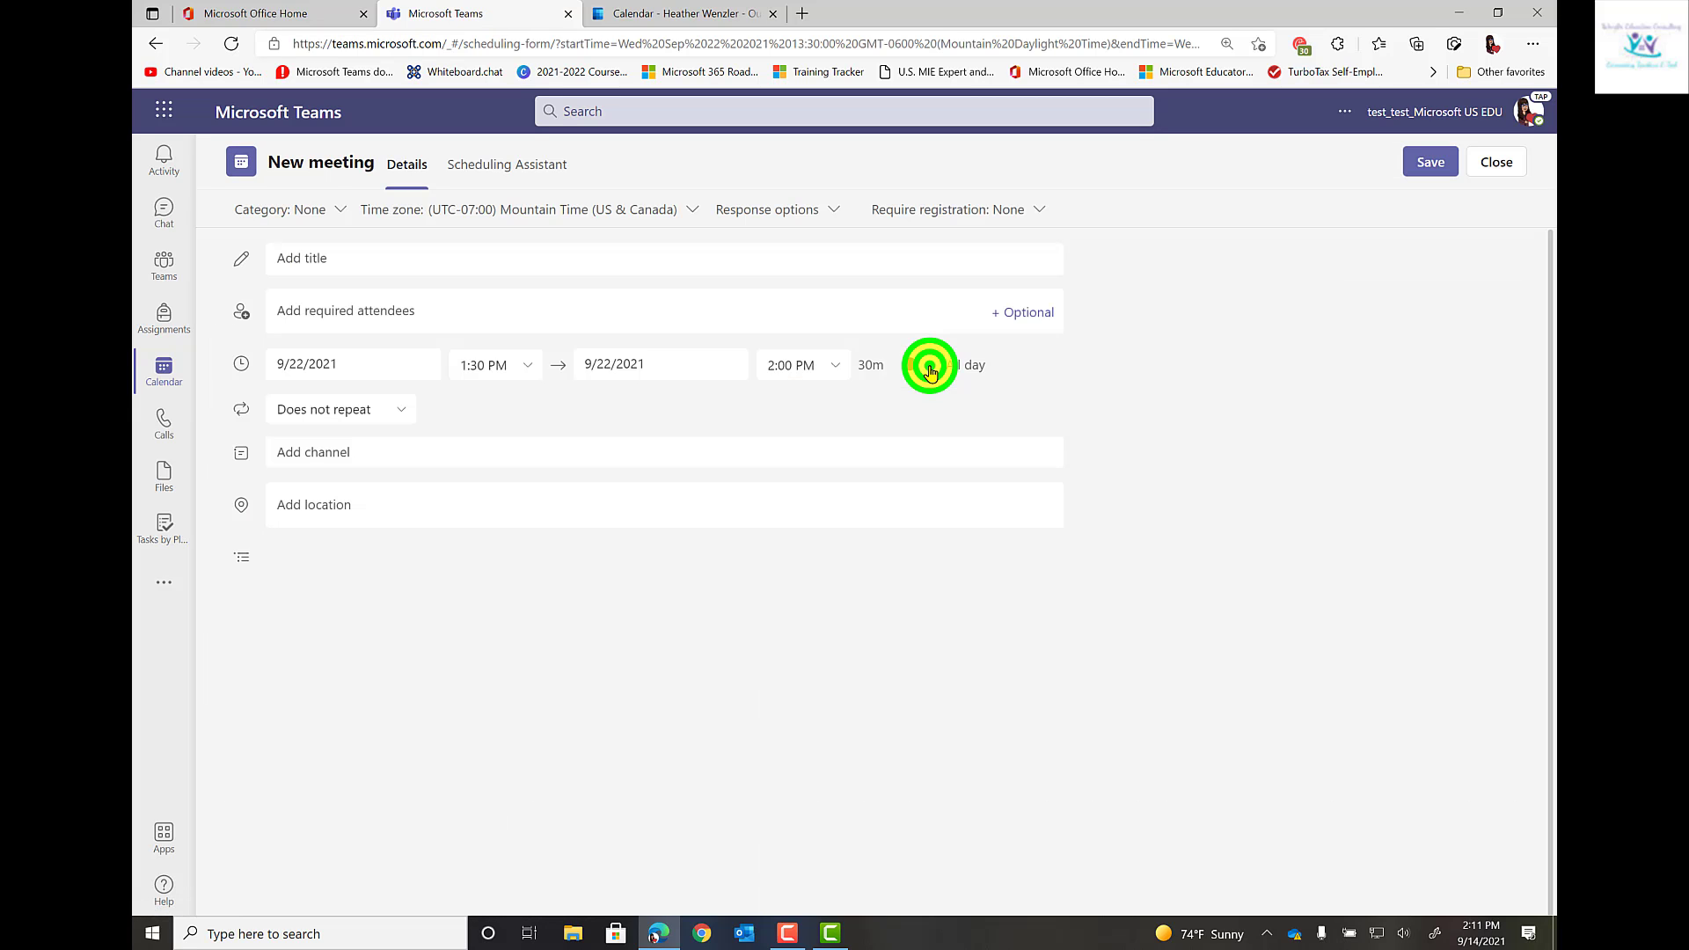
click(928, 365)
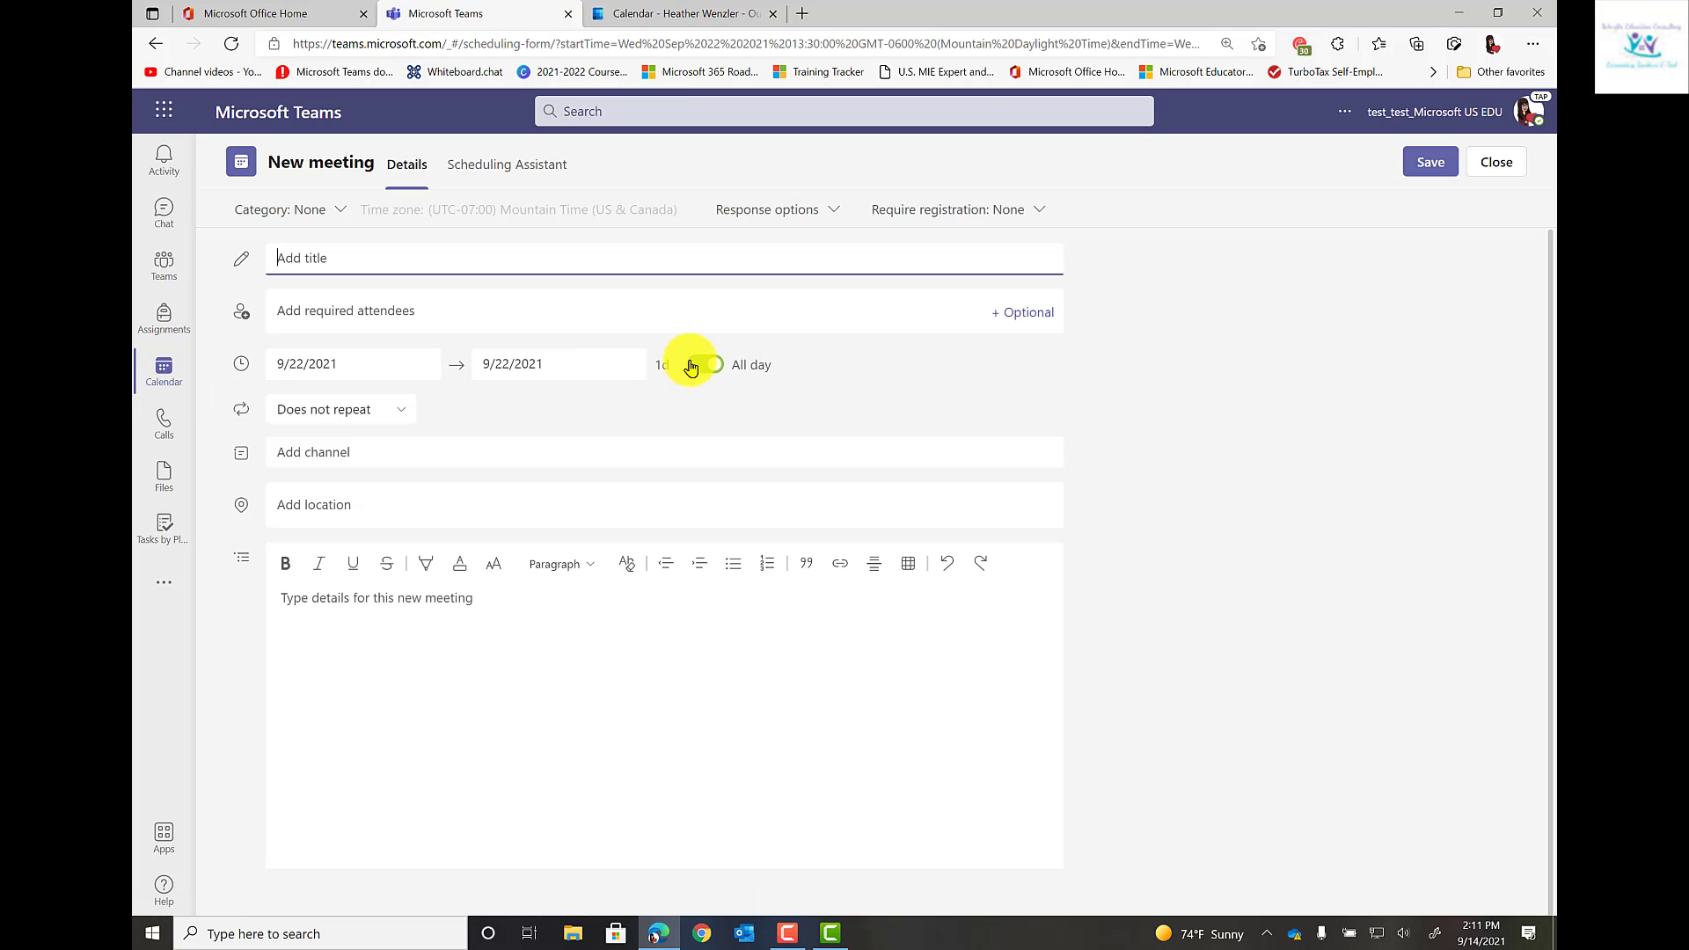
click(697, 364)
Step: Title the new meeting "Class name weekly meeting"
click(536, 270)
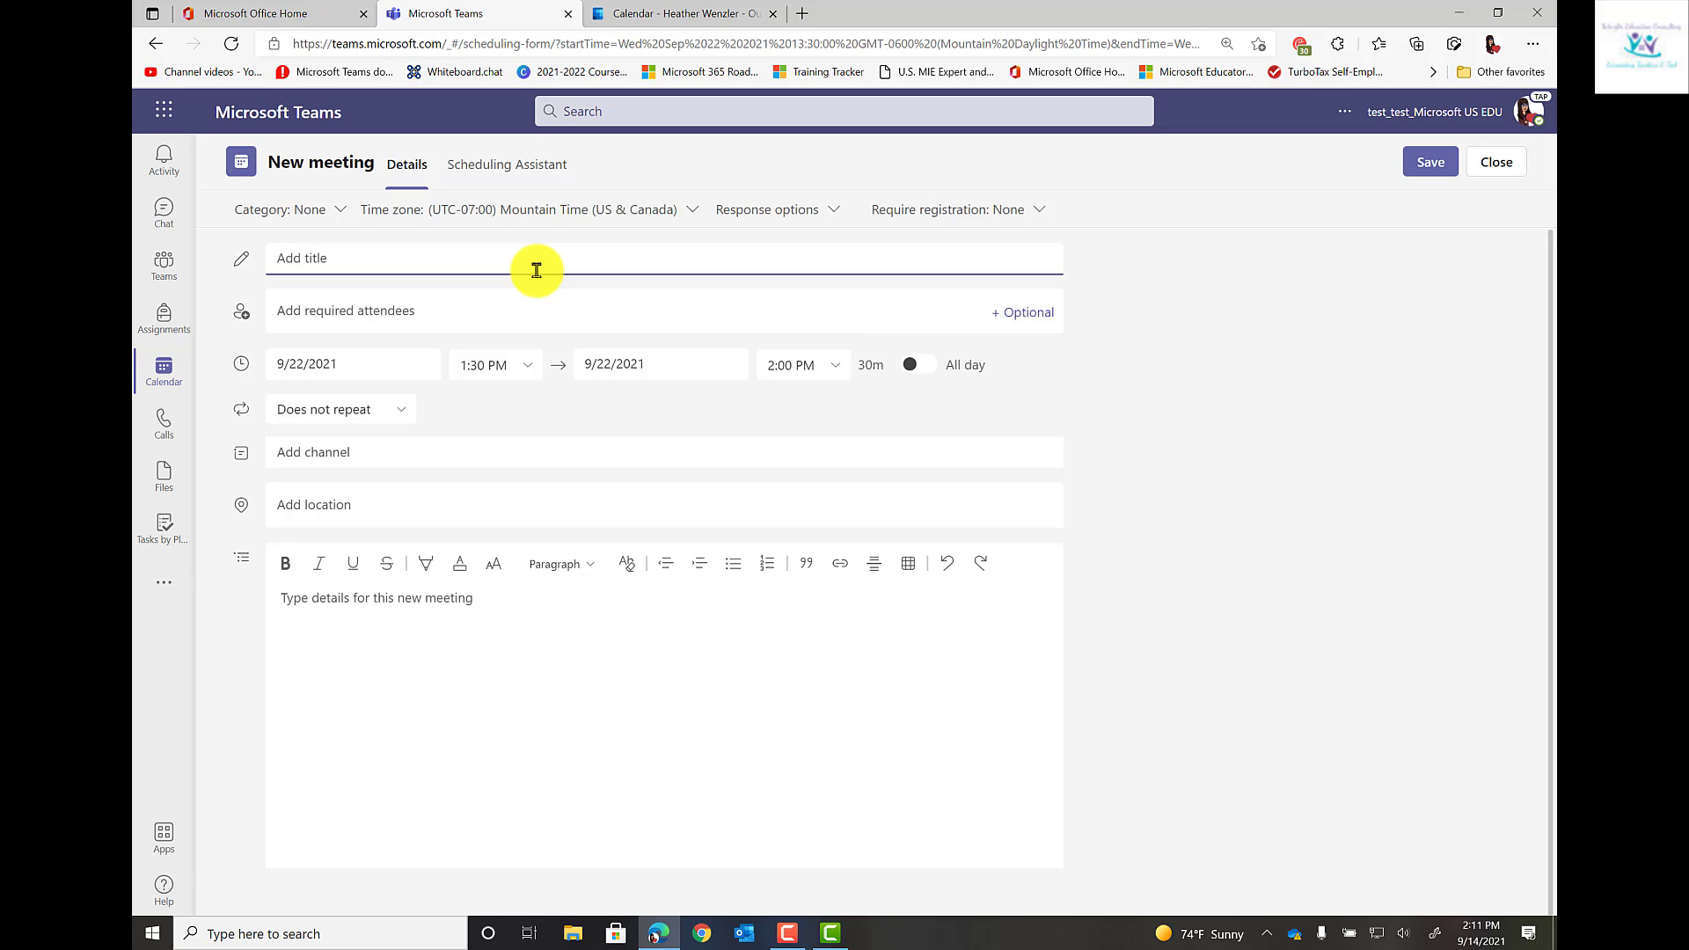
text(Class name meeting)
click(343, 258)
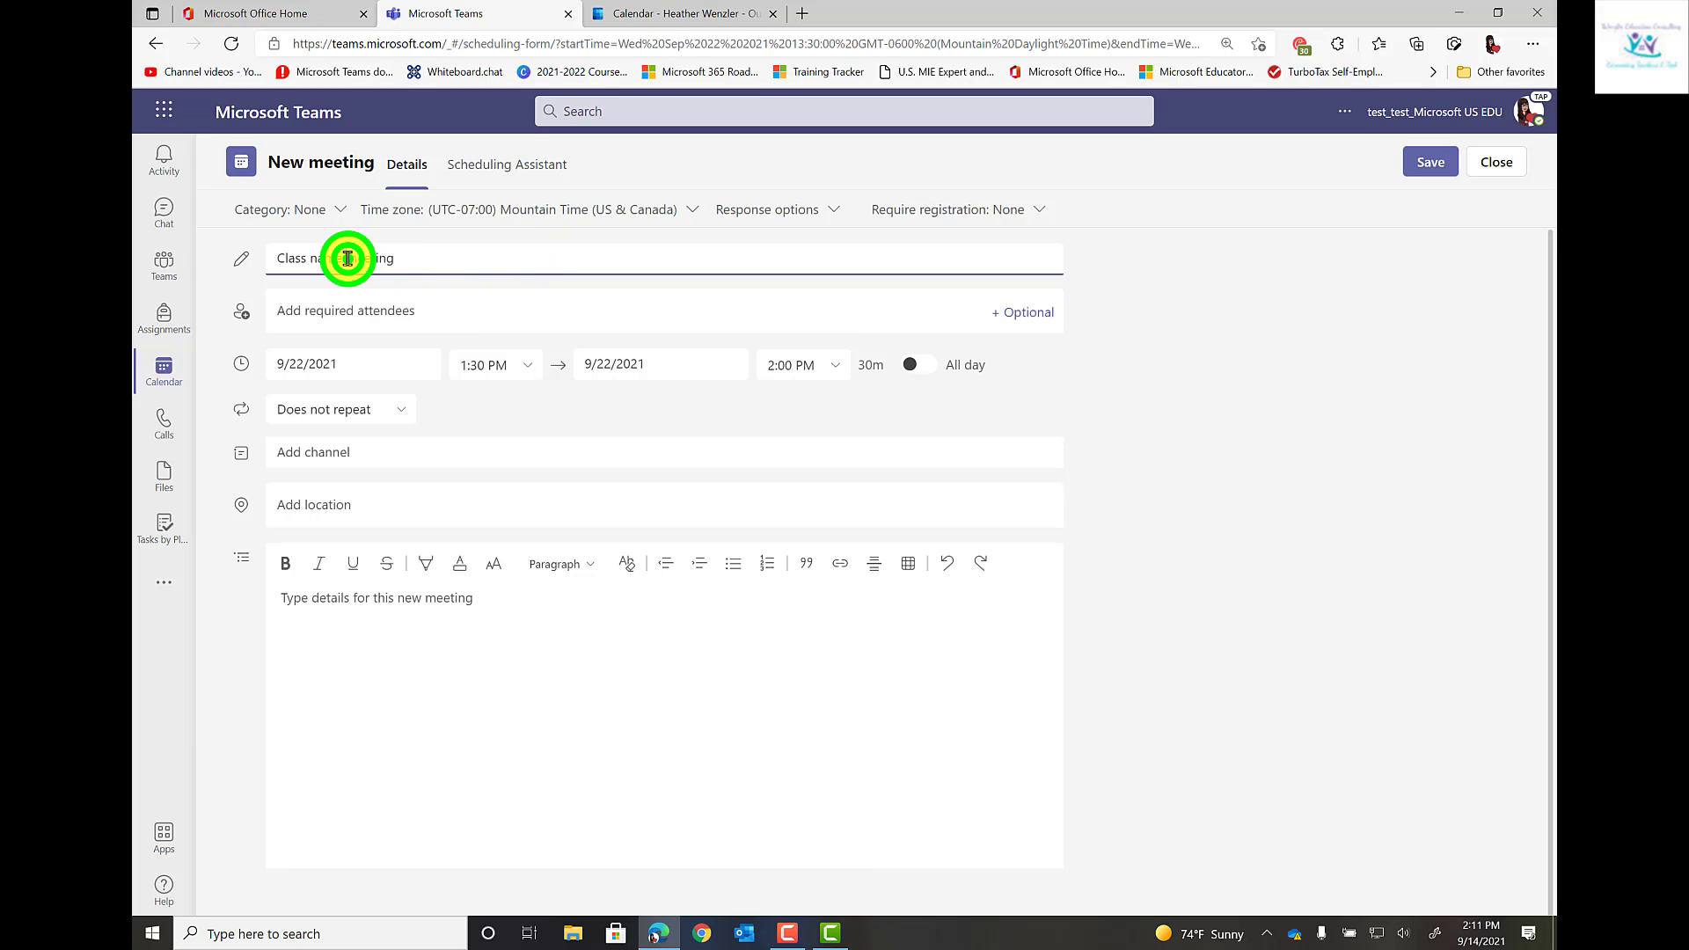
text(weekly)
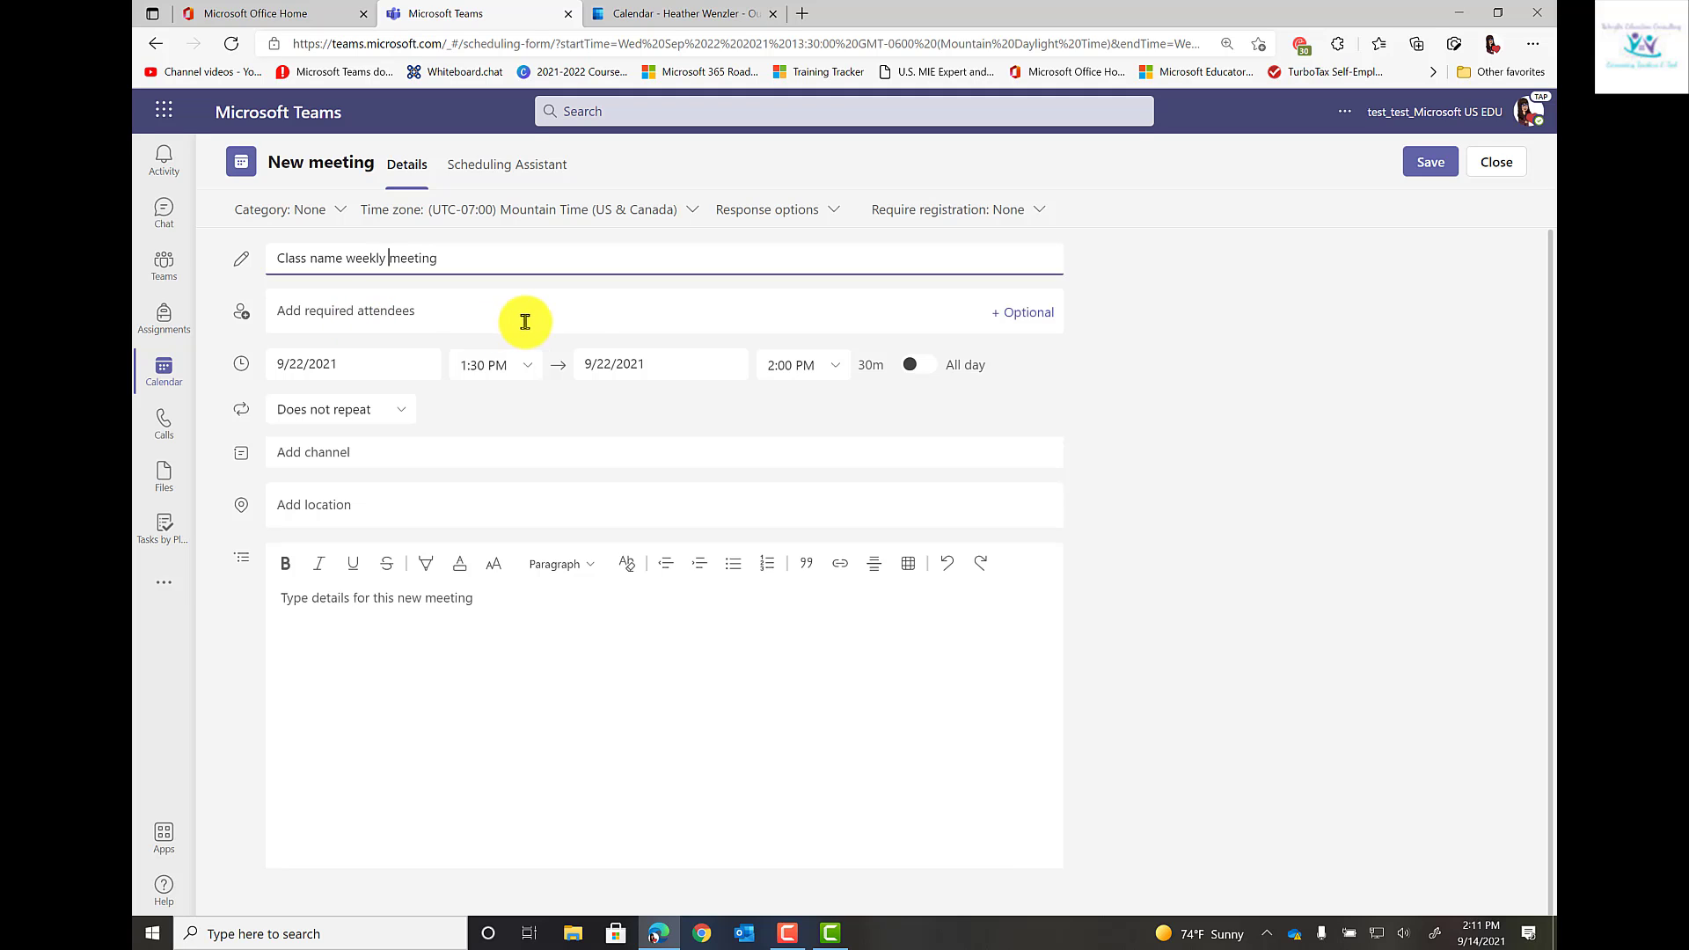
Step: Set the meeting to run from 2:00 PM to 2:30 PM and repeat weekly on Wednesdays starting 9/22/2021
click(528, 368)
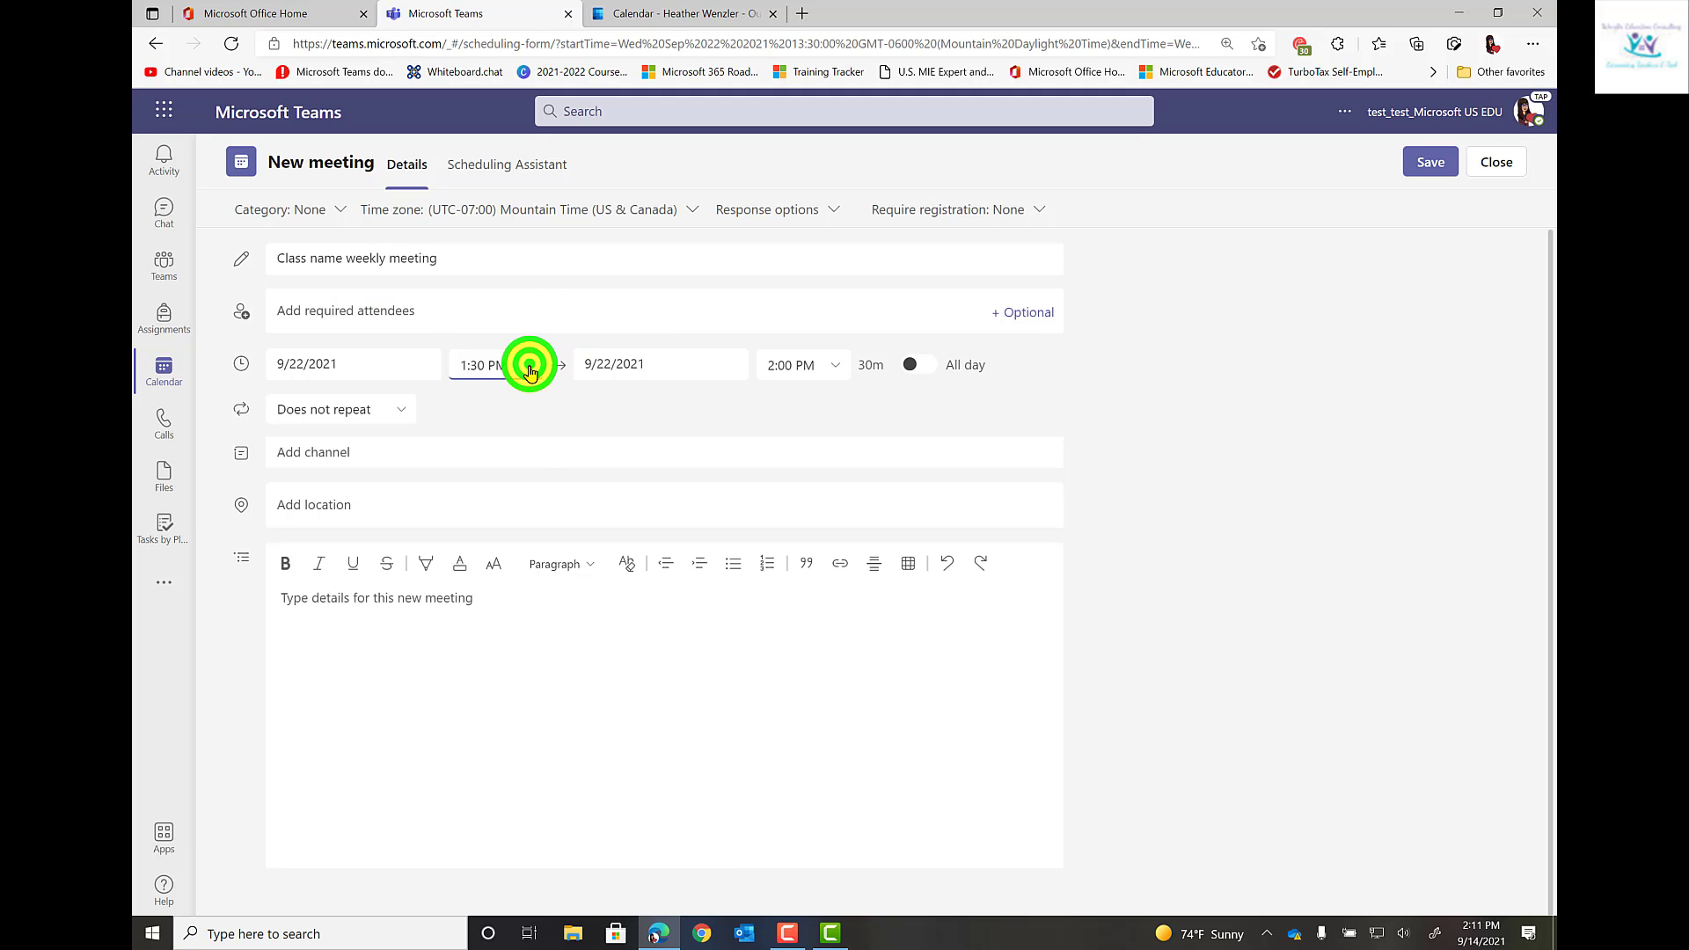
scroll(517, 493, down, 2)
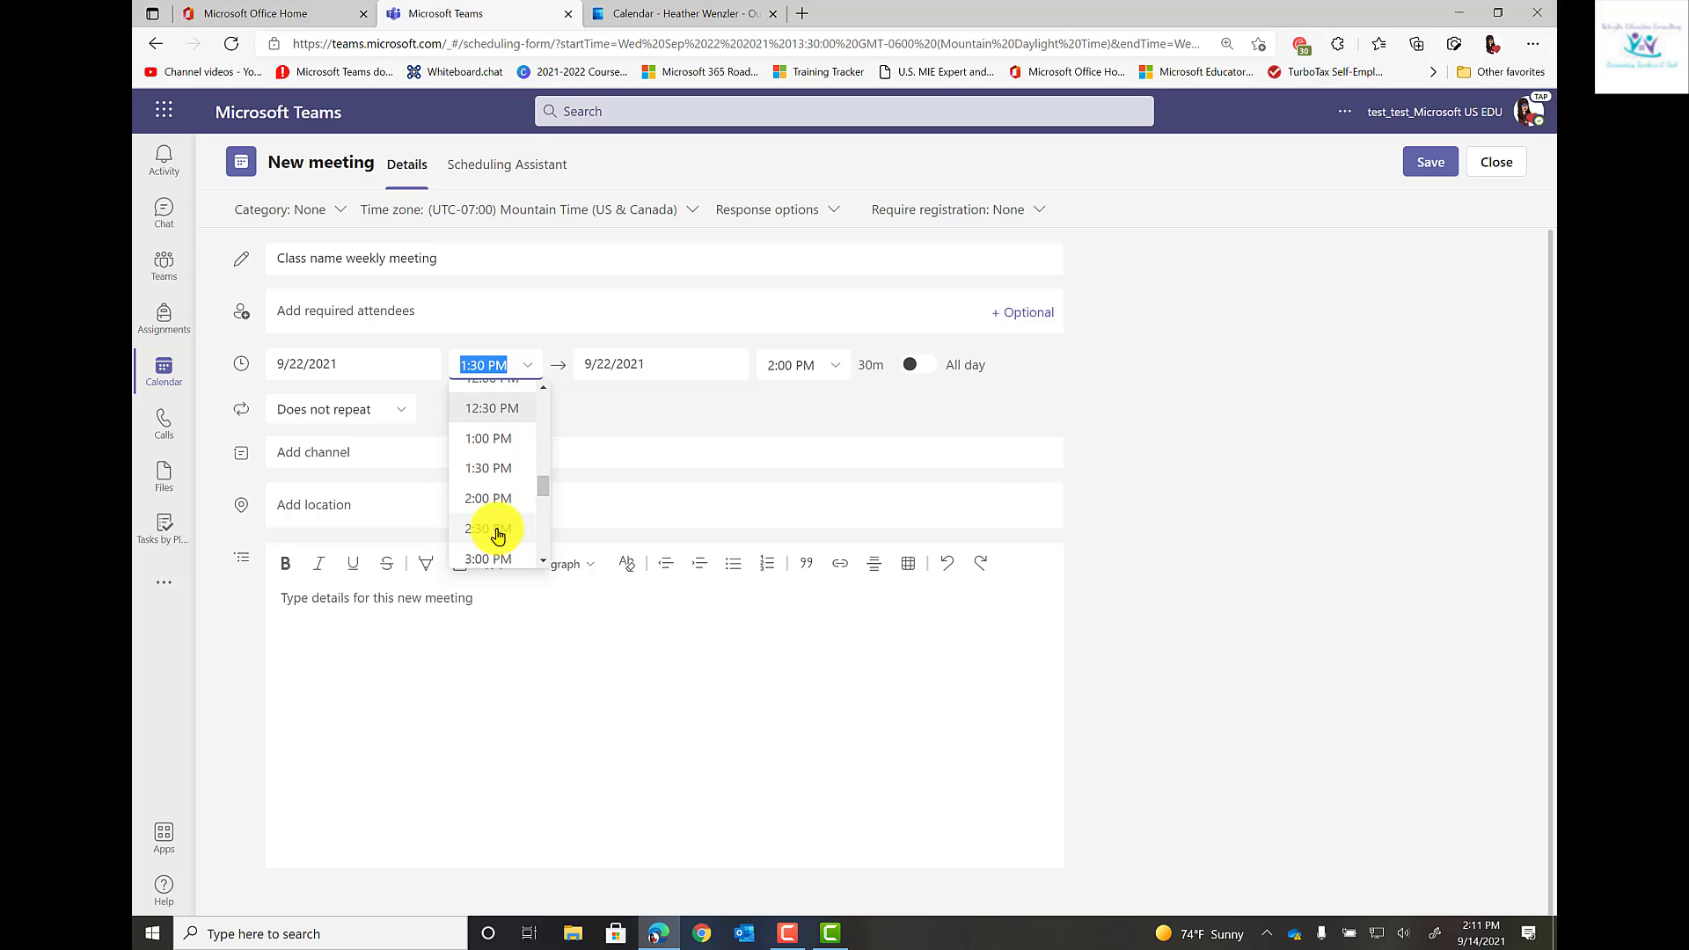
click(495, 528)
click(525, 364)
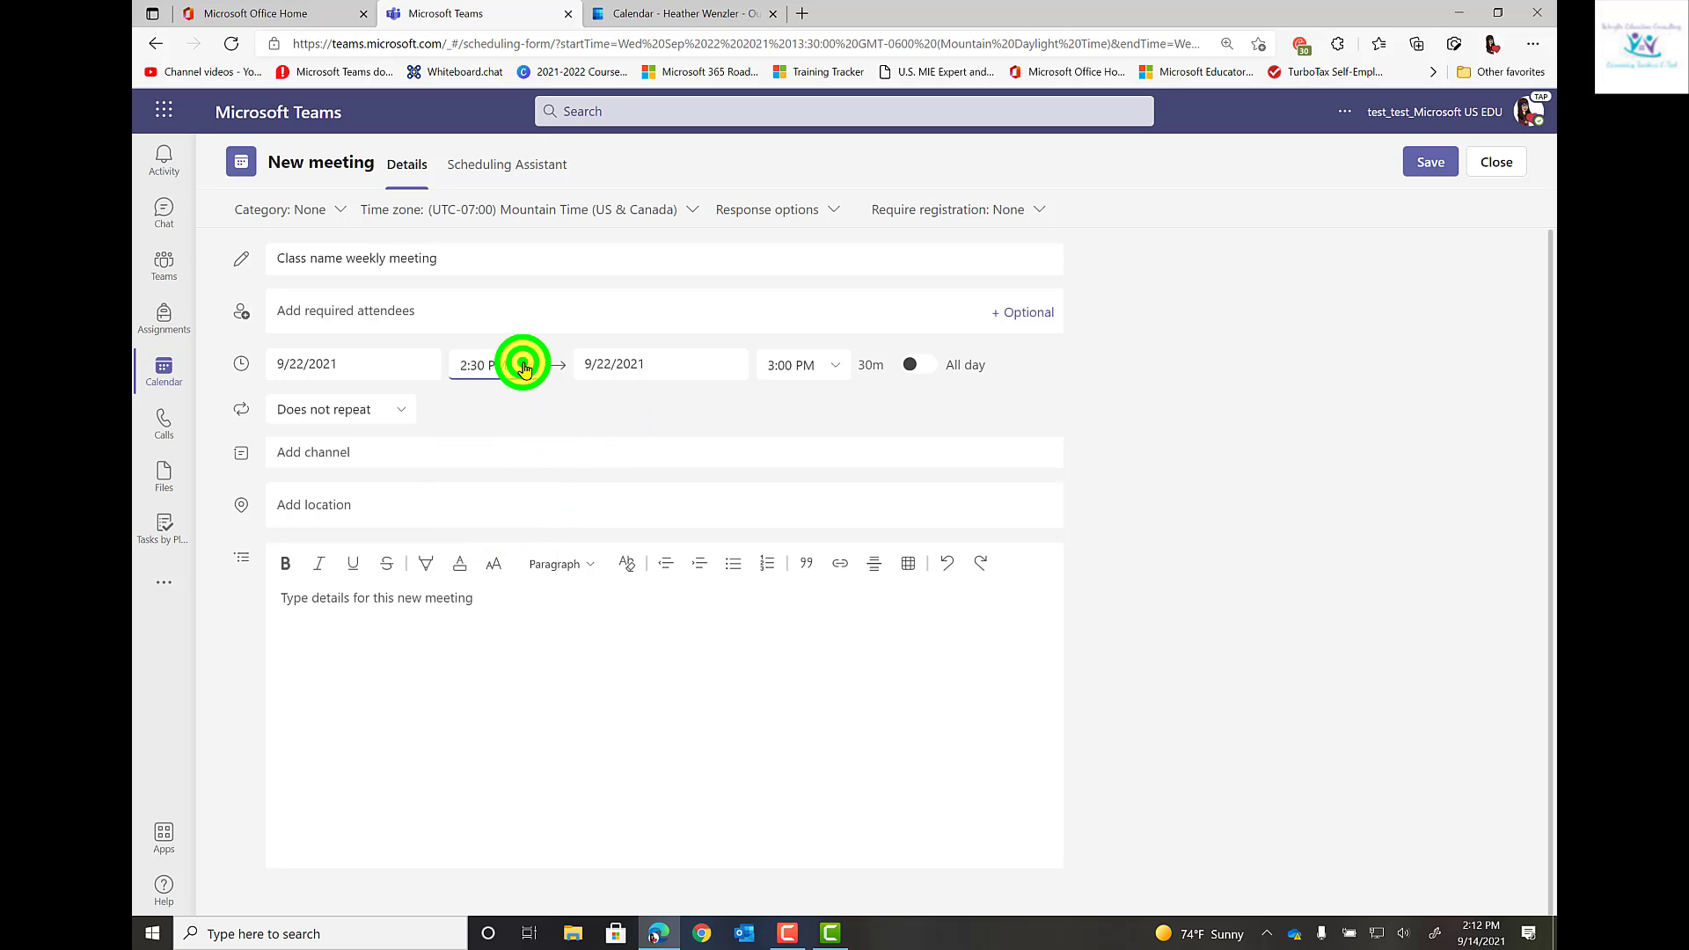
click(493, 525)
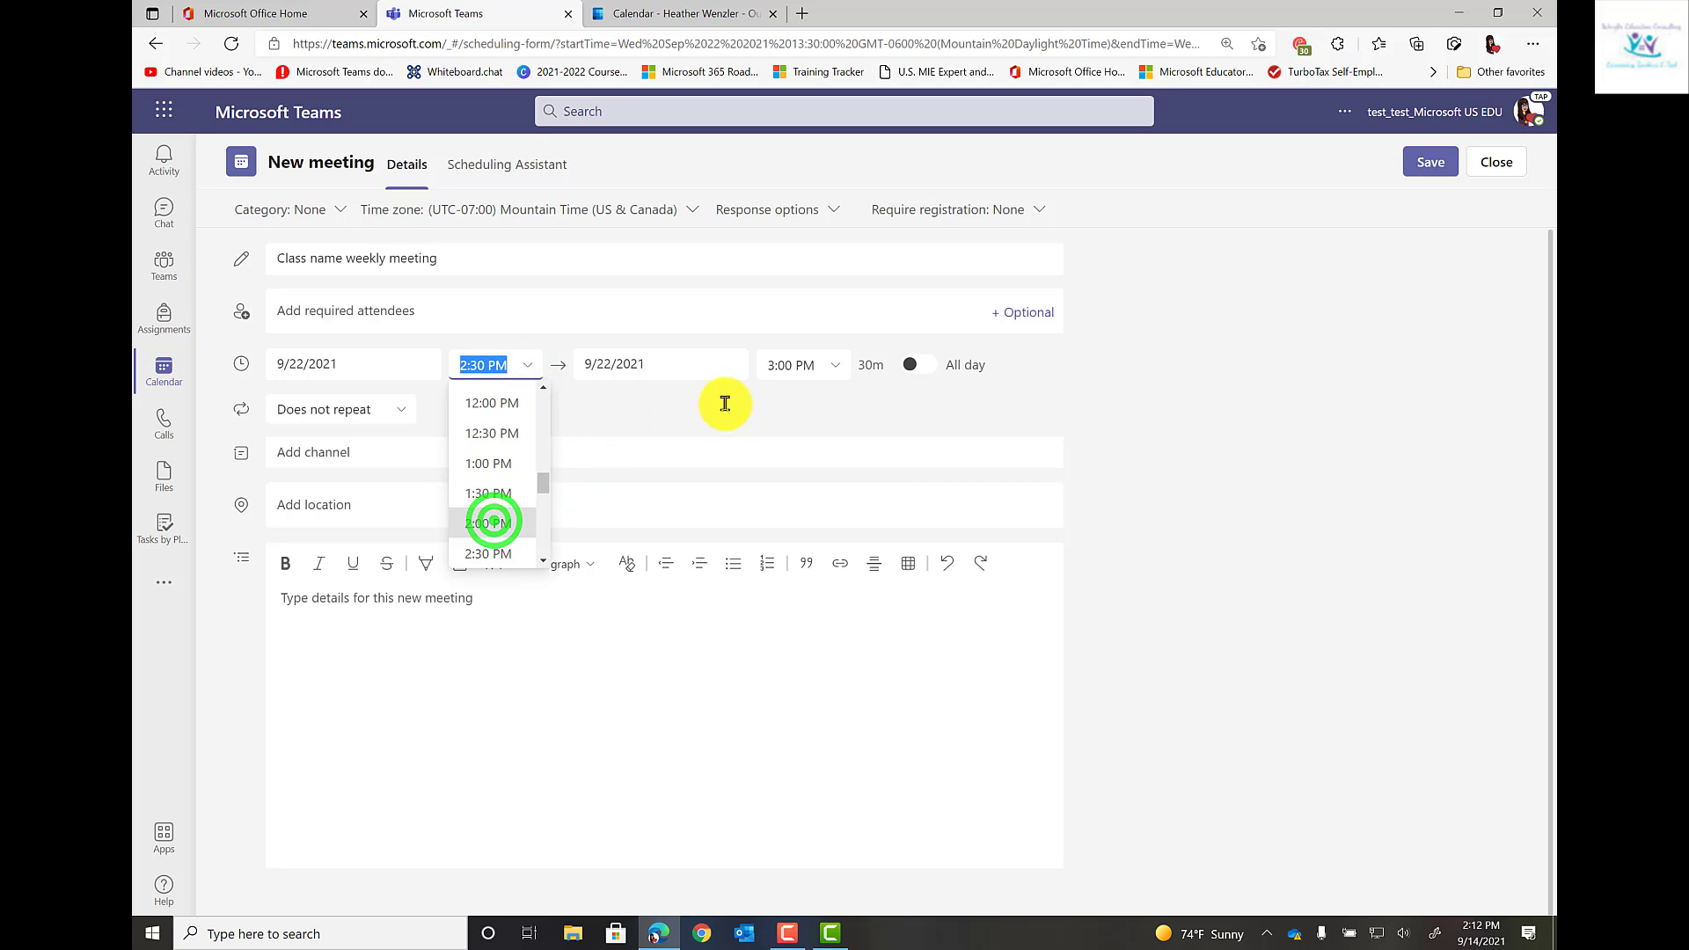
click(377, 408)
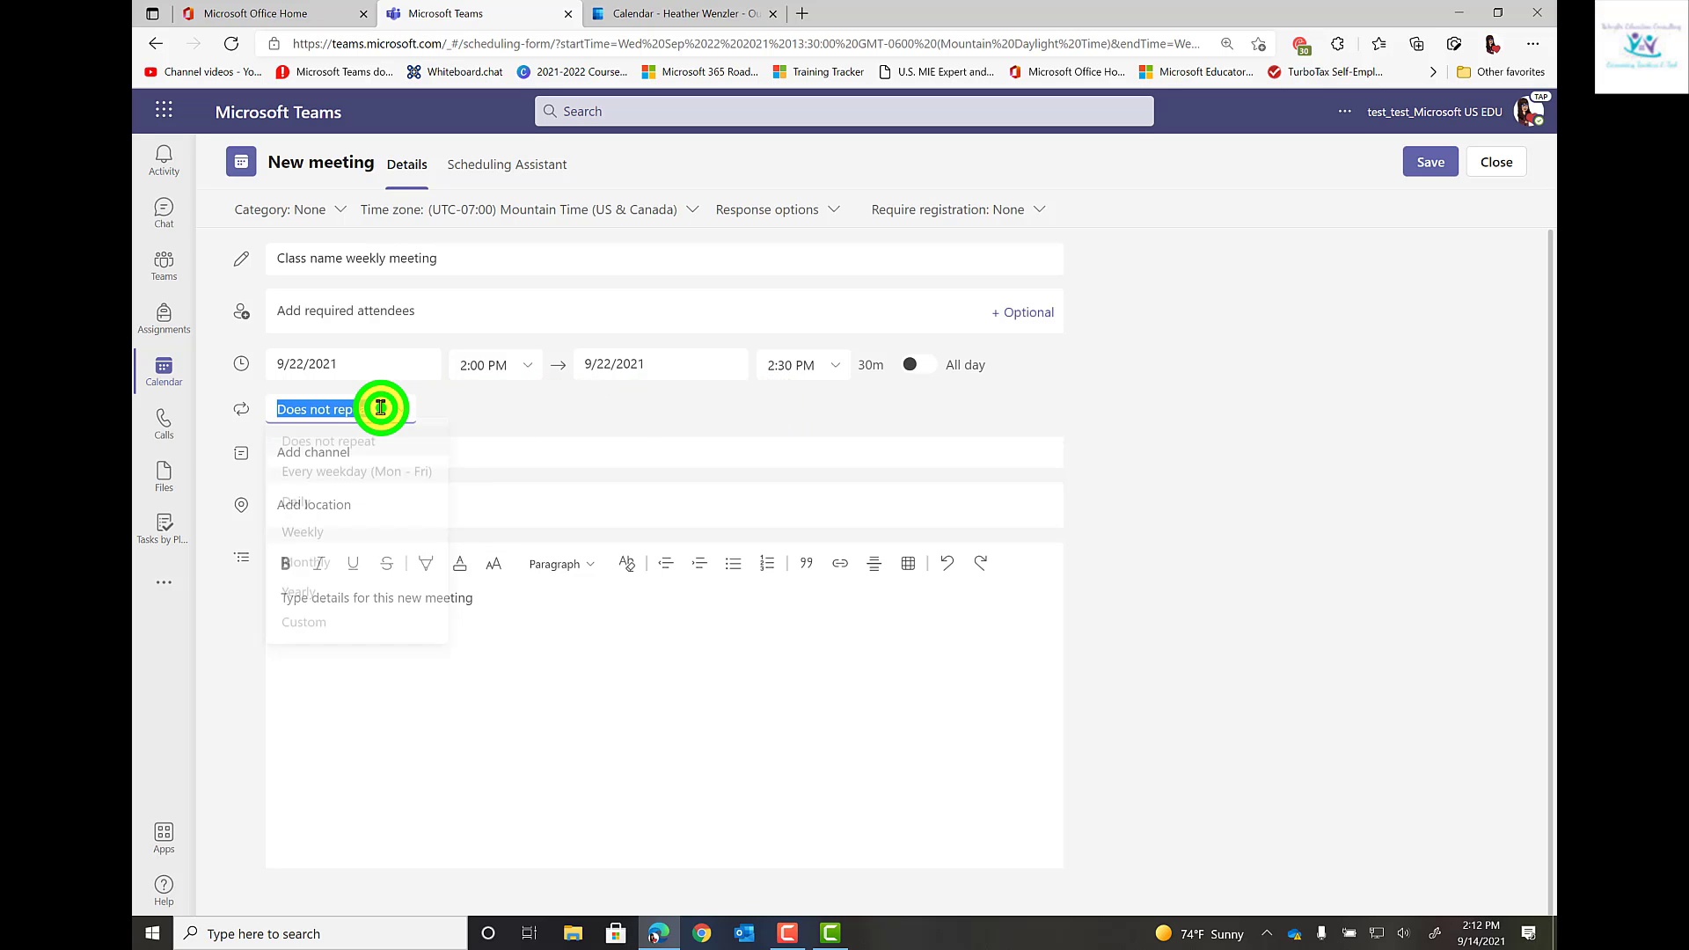
click(365, 533)
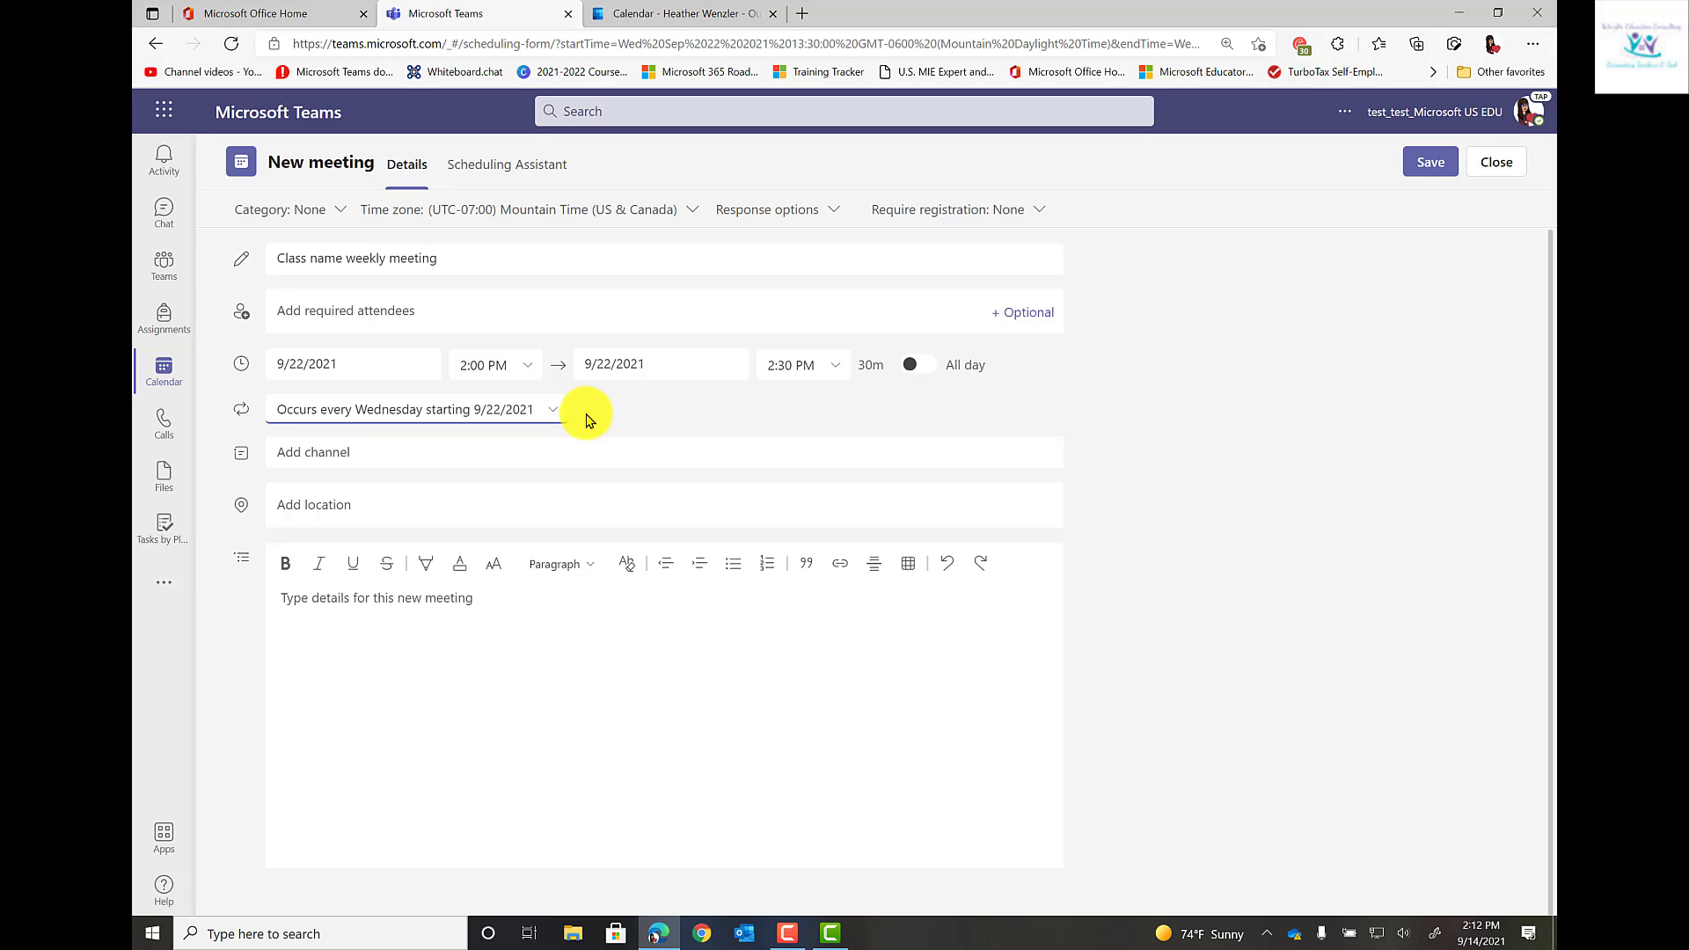
Step: Paste the copied channel meeting join link into the meeting's details and save the meeting, returning to the calendar
click(415, 610)
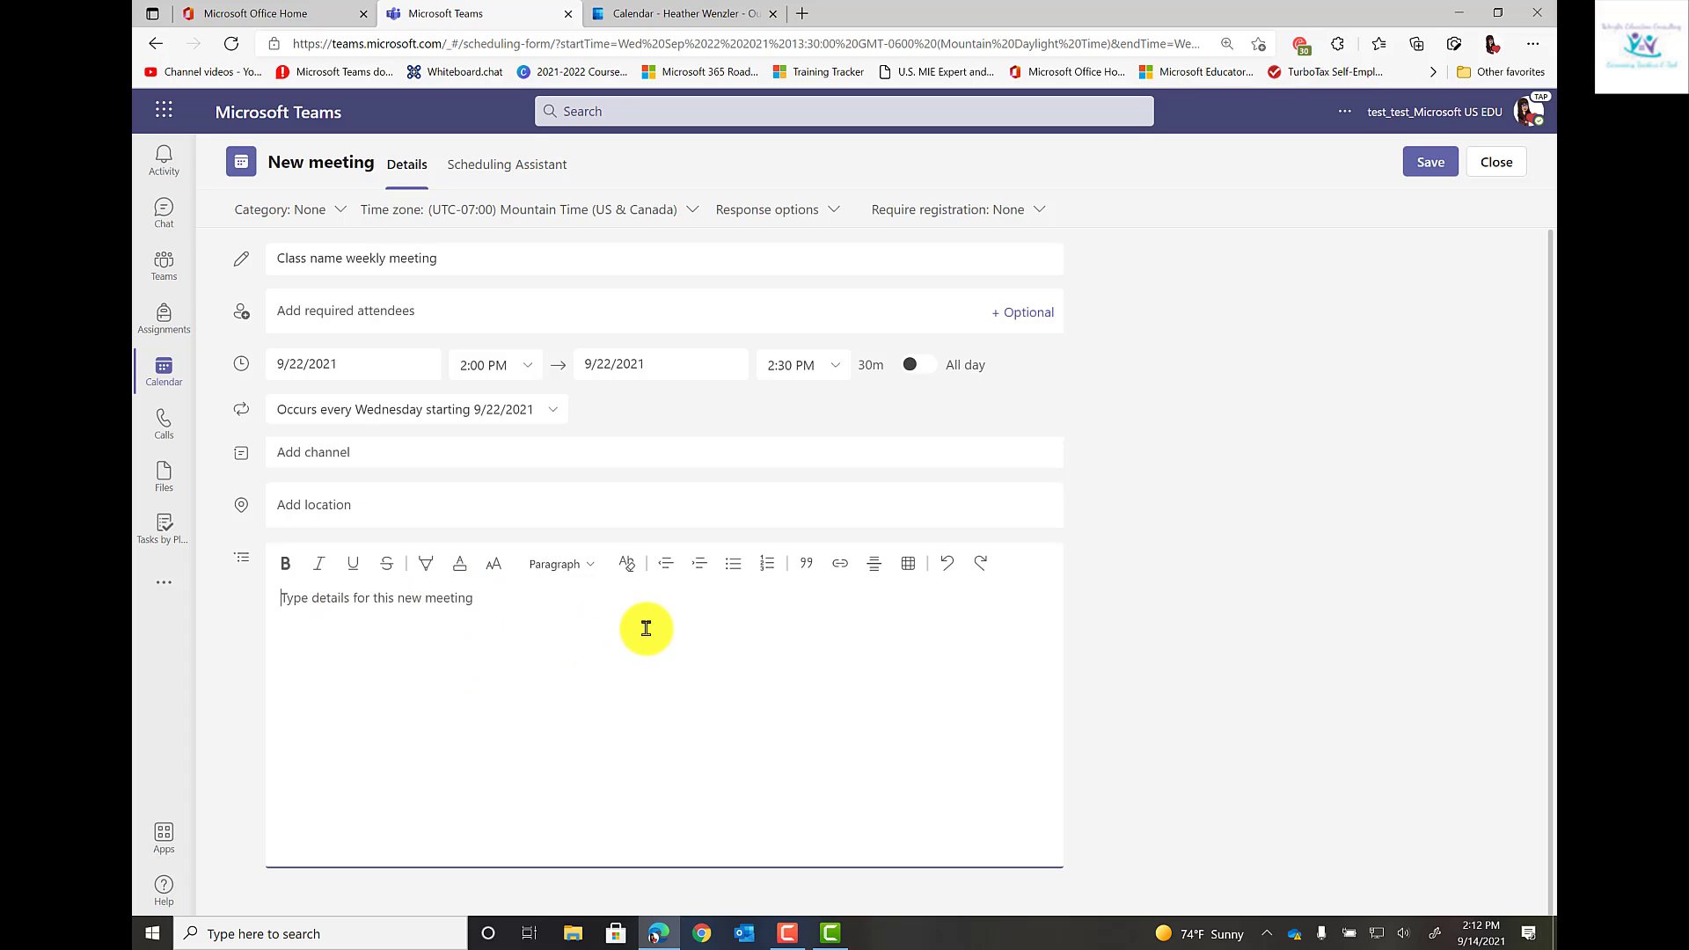
key(ctrl+v)
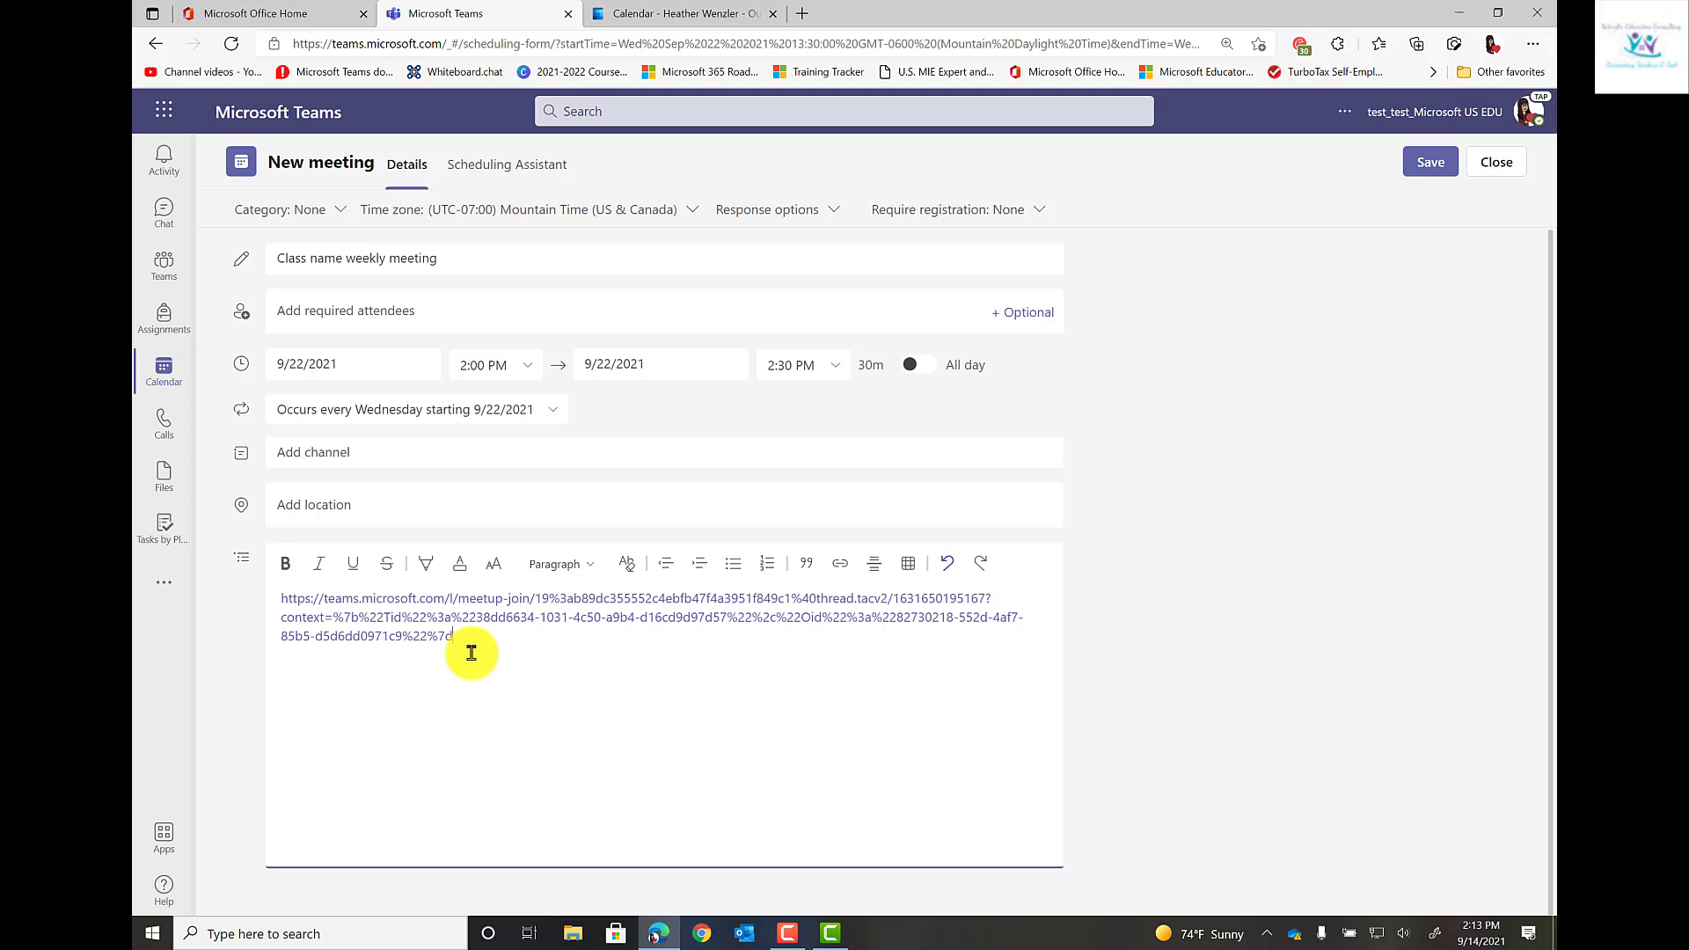
click(1422, 165)
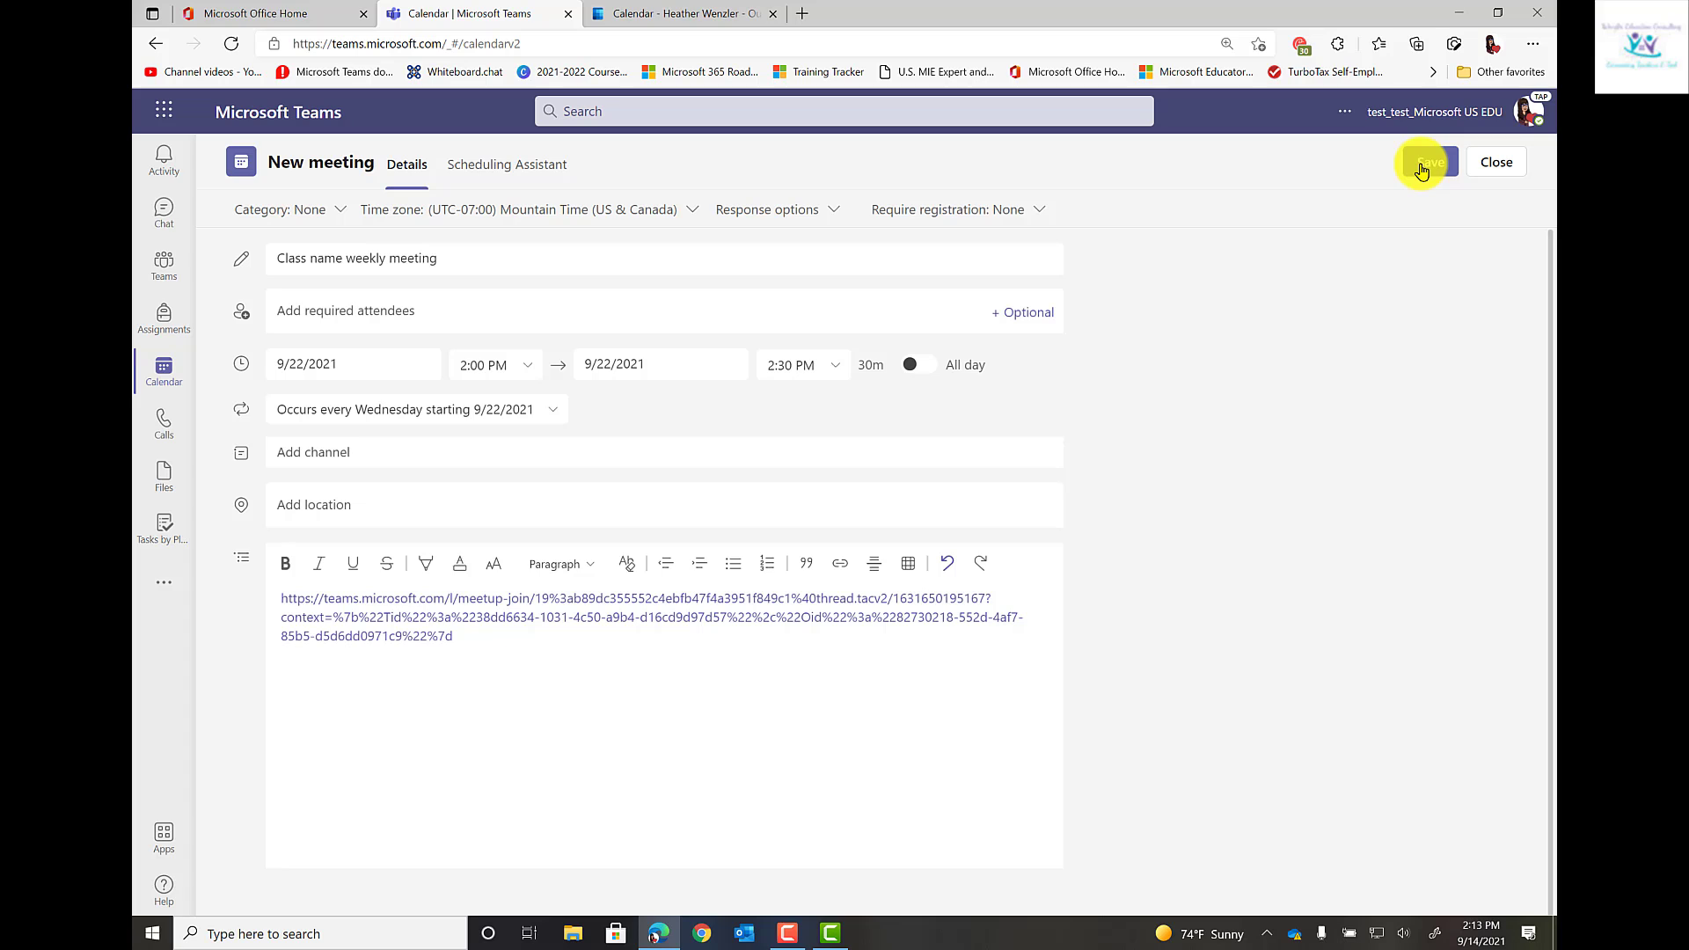
click(1423, 169)
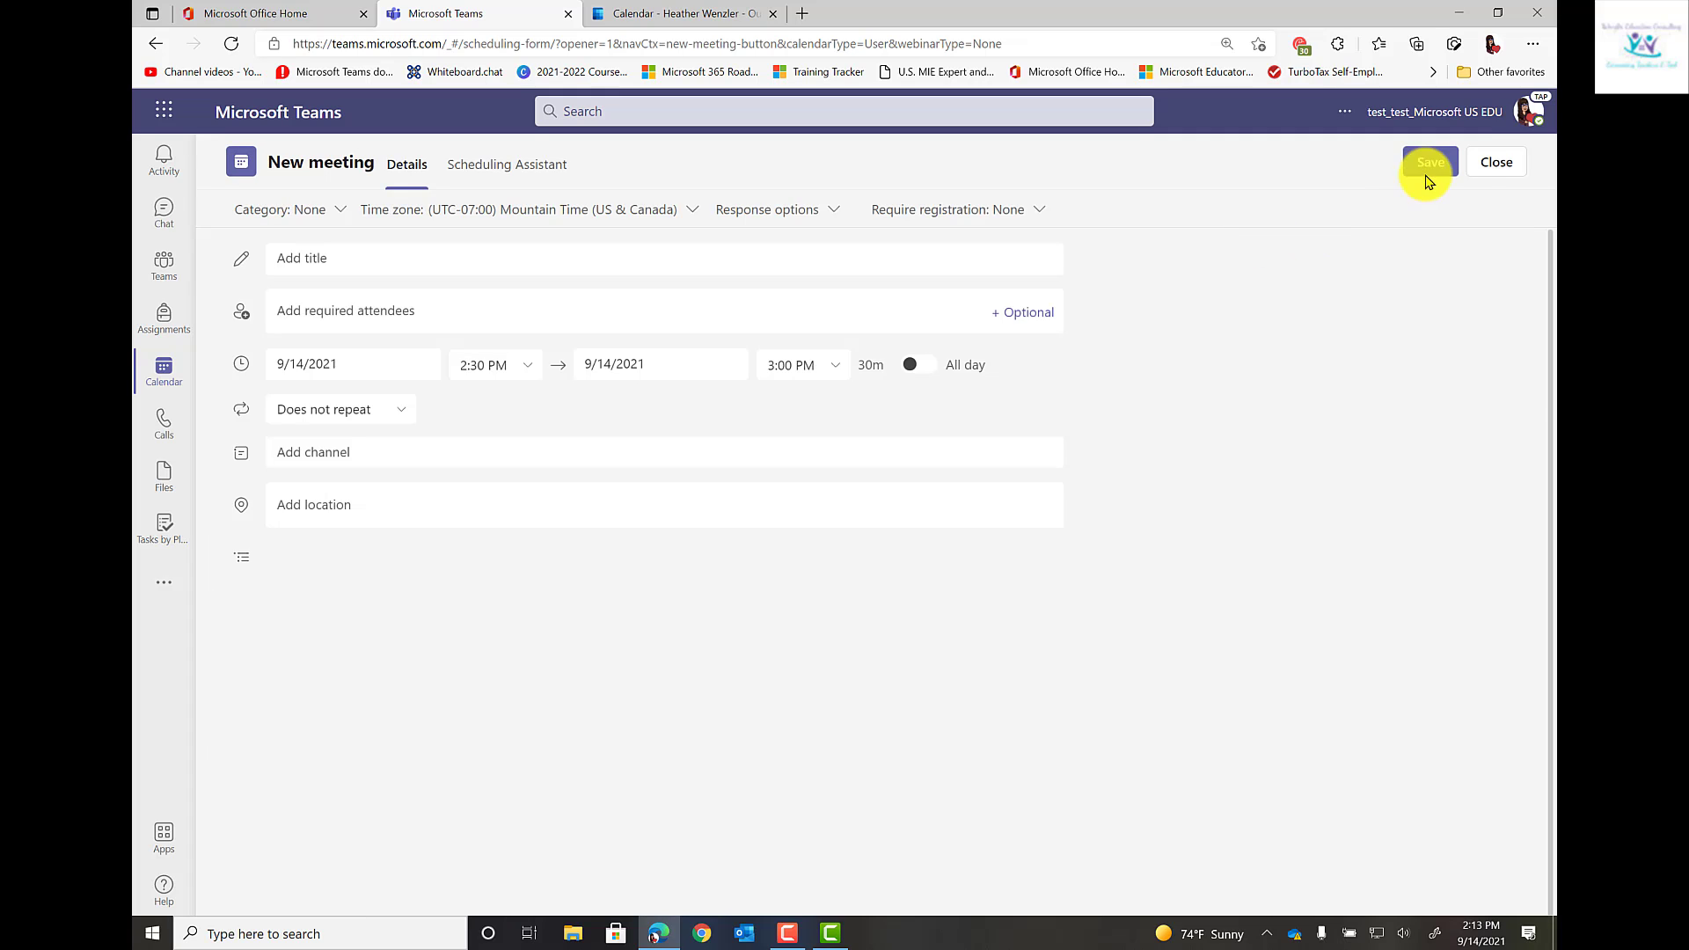
click(1490, 163)
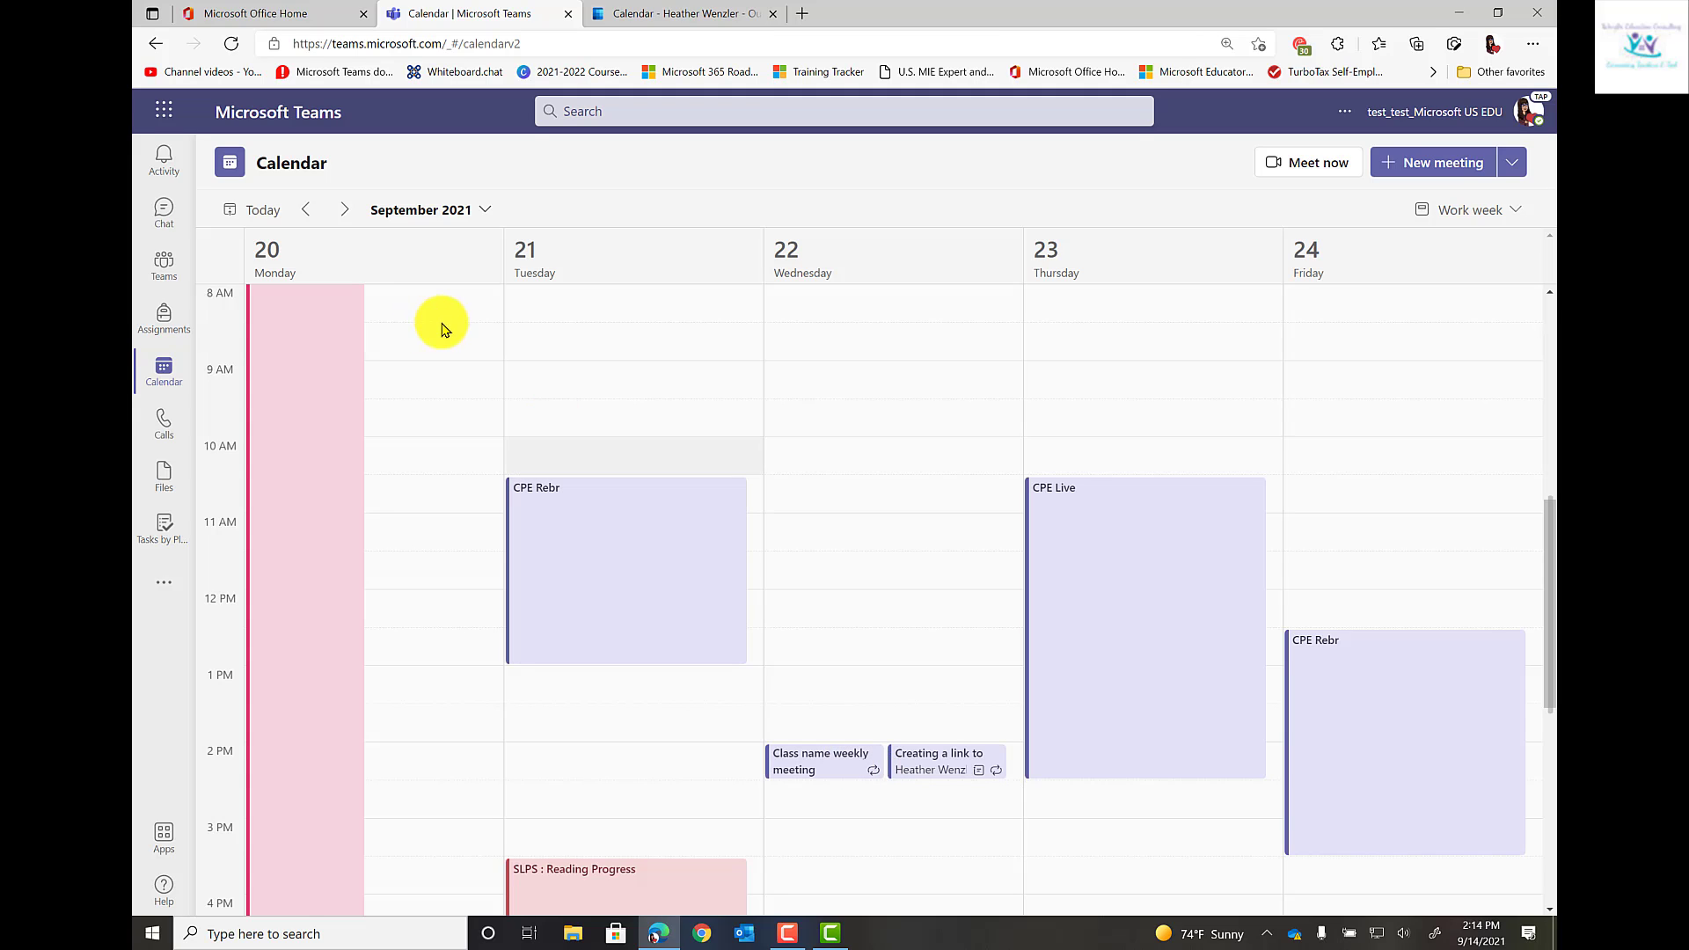
Step: Open the full details of the "Class name weekly meeting" occurrence on Wednesday, September 29, in the following week
click(342, 207)
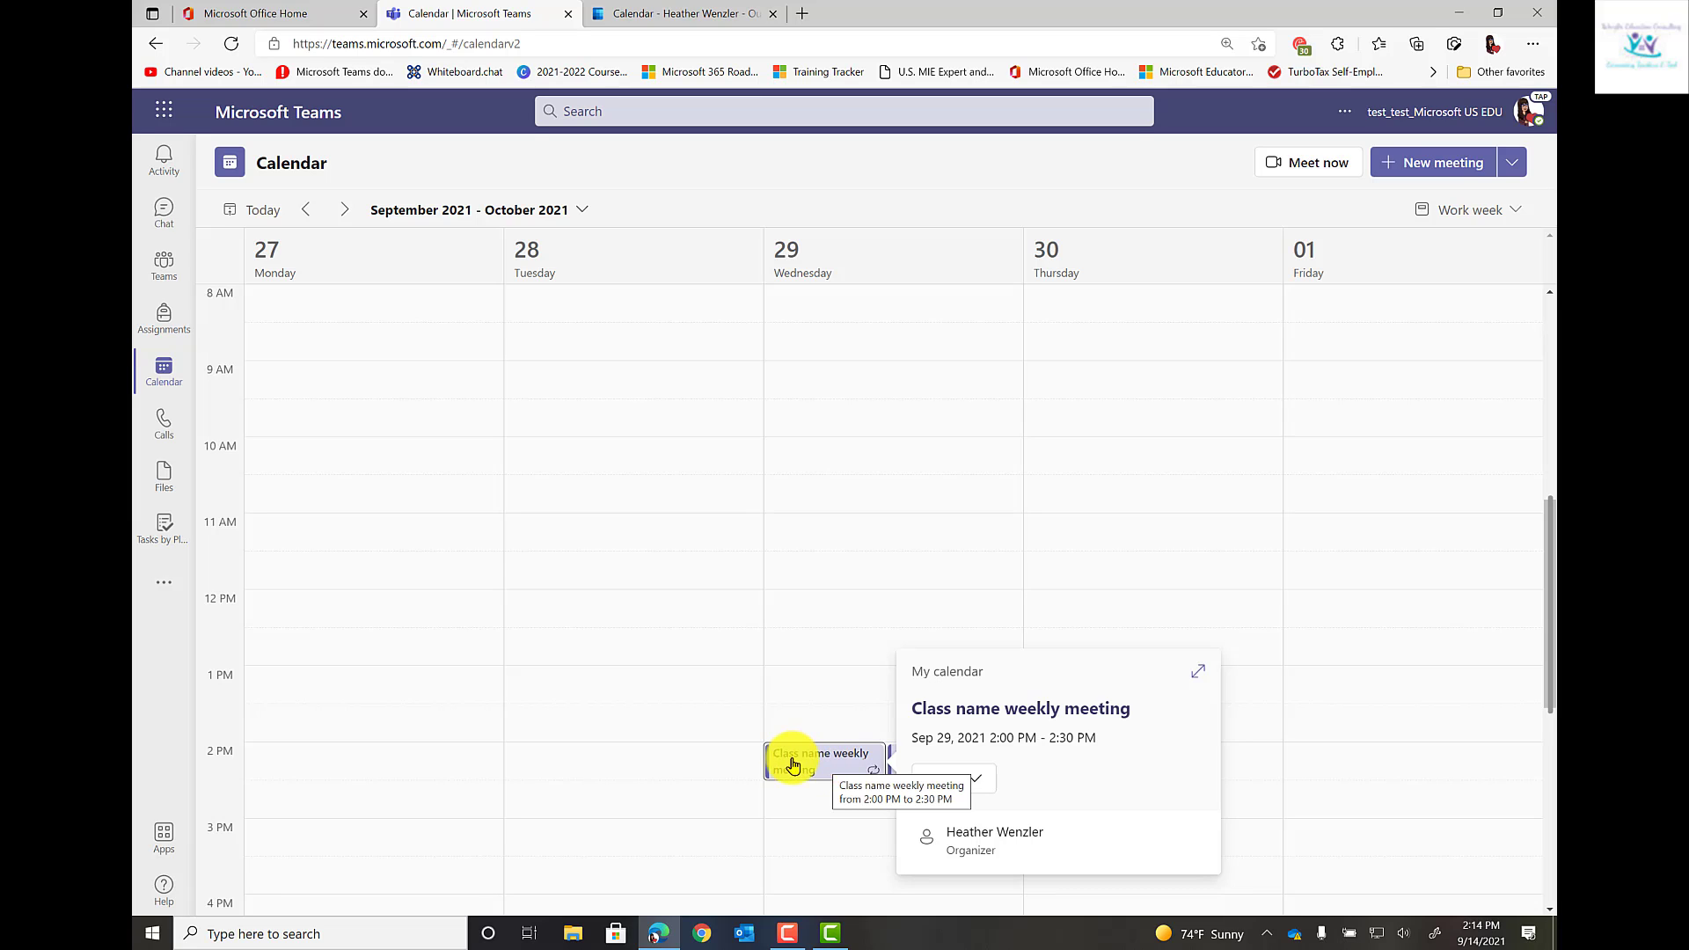
click(1198, 672)
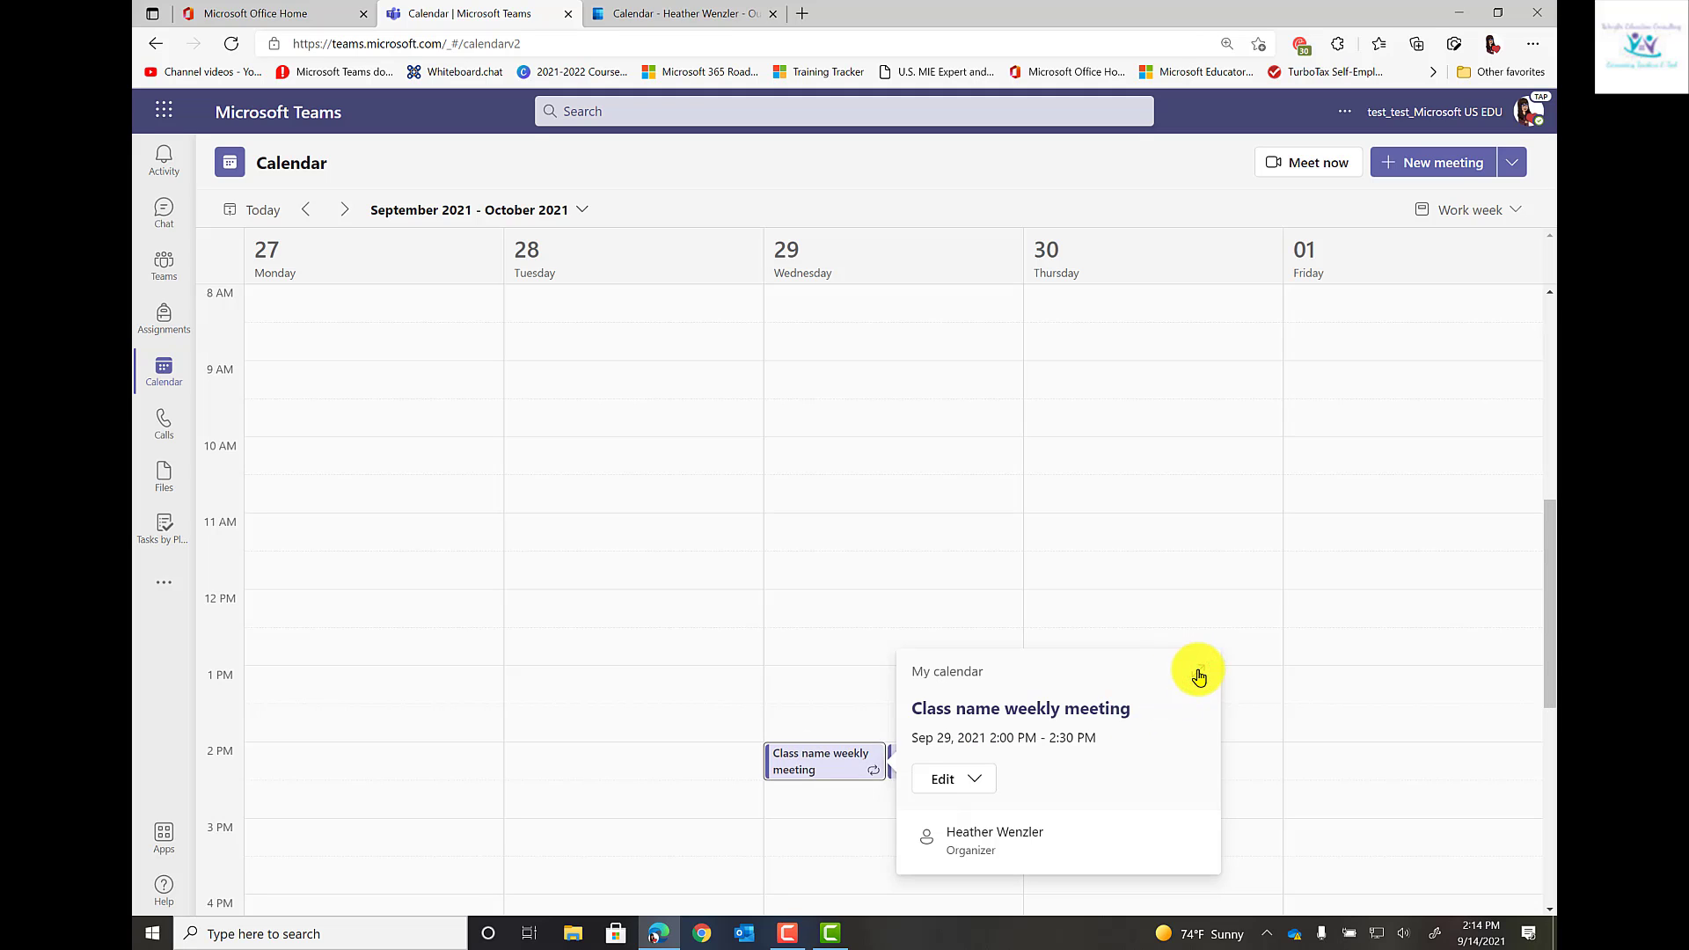